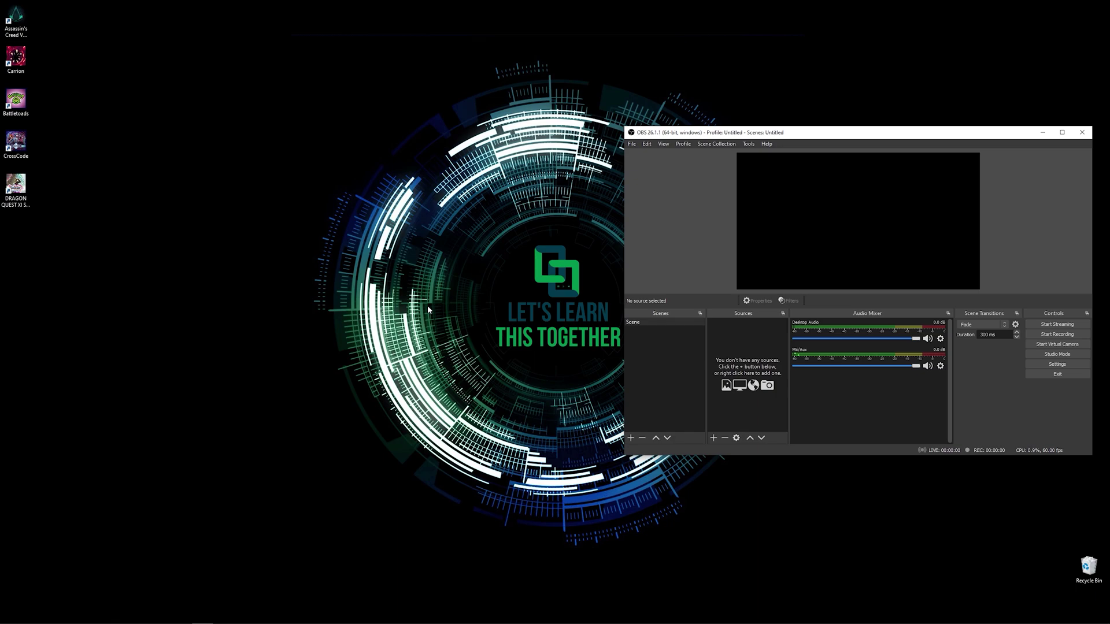
# Snap the OBS Studio window to the top screen edge so it fills the screen
pyautogui.moveTo(921, 139); pyautogui.dragTo(545, 3)
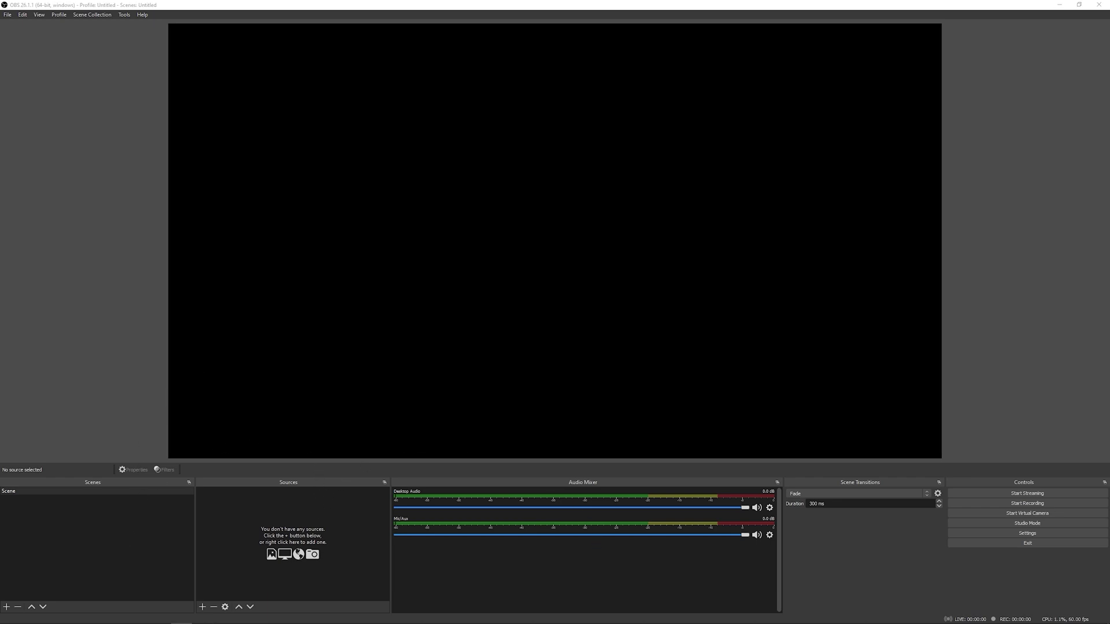
# Move the Streamlabs OBS window onto the other monitor, leaving OBS Studio alone
pyautogui.moveTo(0, 92); pyautogui.dragTo(816, 106)
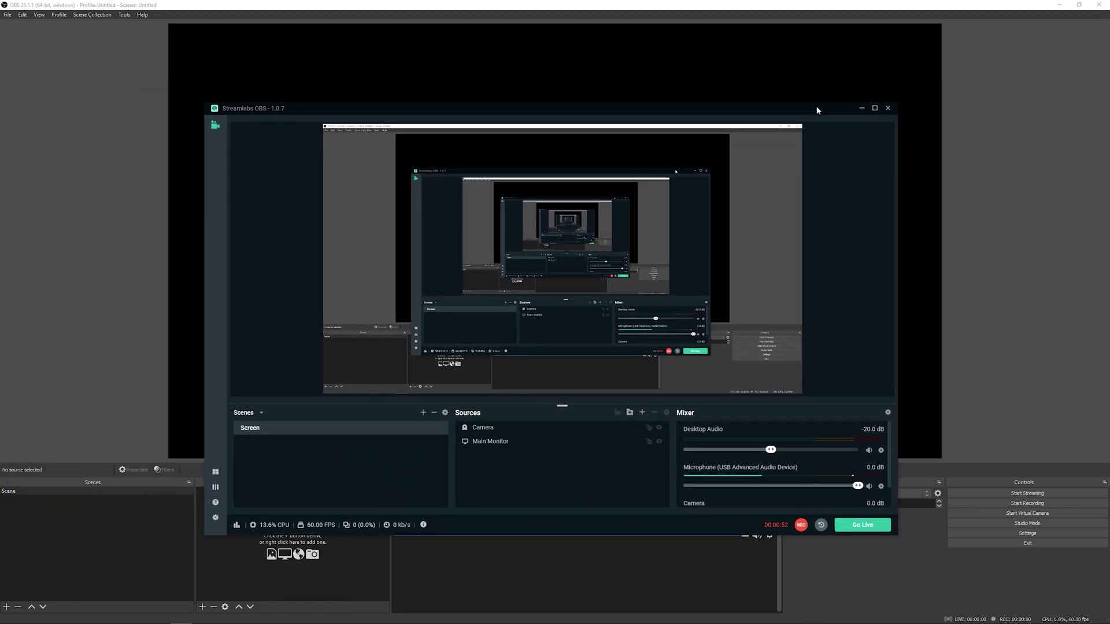
pyautogui.moveTo(817, 110); pyautogui.dragTo(0, 120)
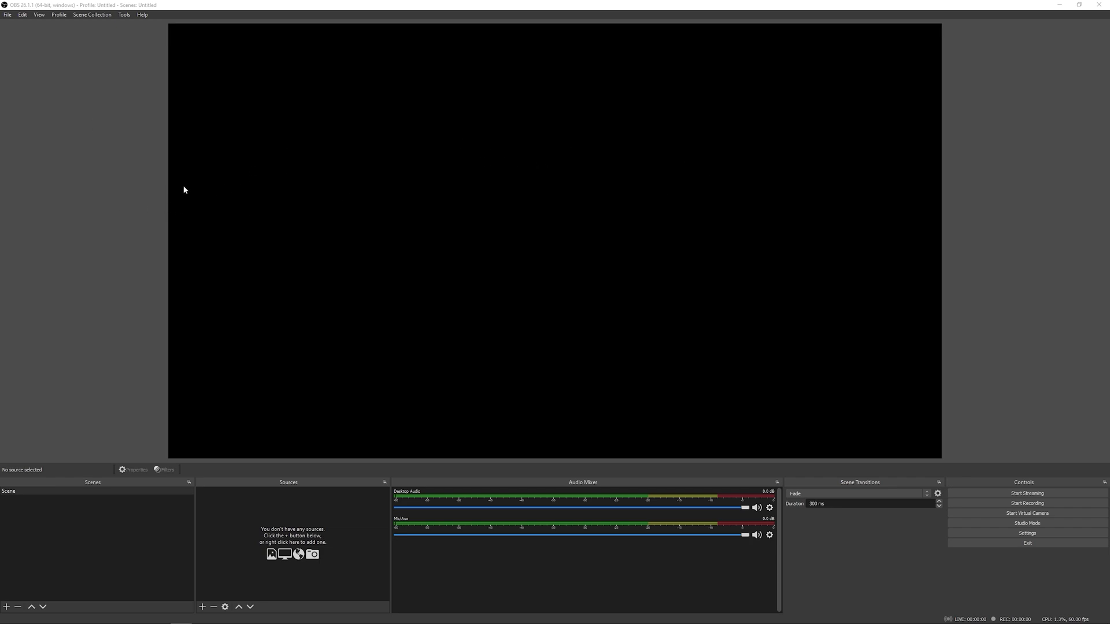
pyautogui.click(991, 184)
# Add a new Display Capture source and start naming it 'Mon…' for Monitor
pyautogui.click(202, 607)
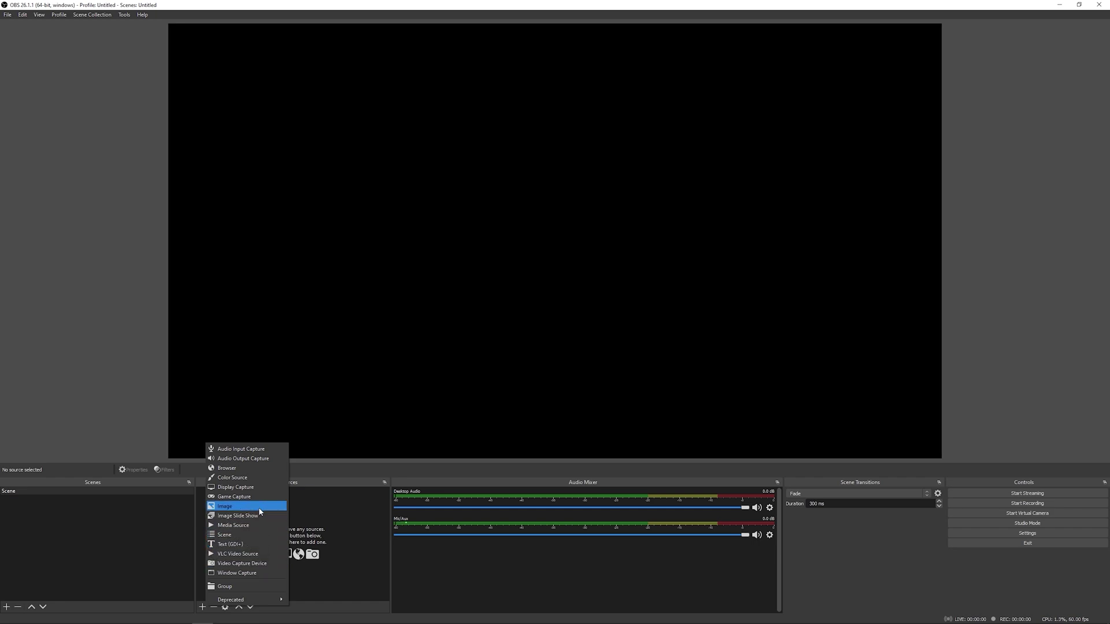
pyautogui.click(257, 489)
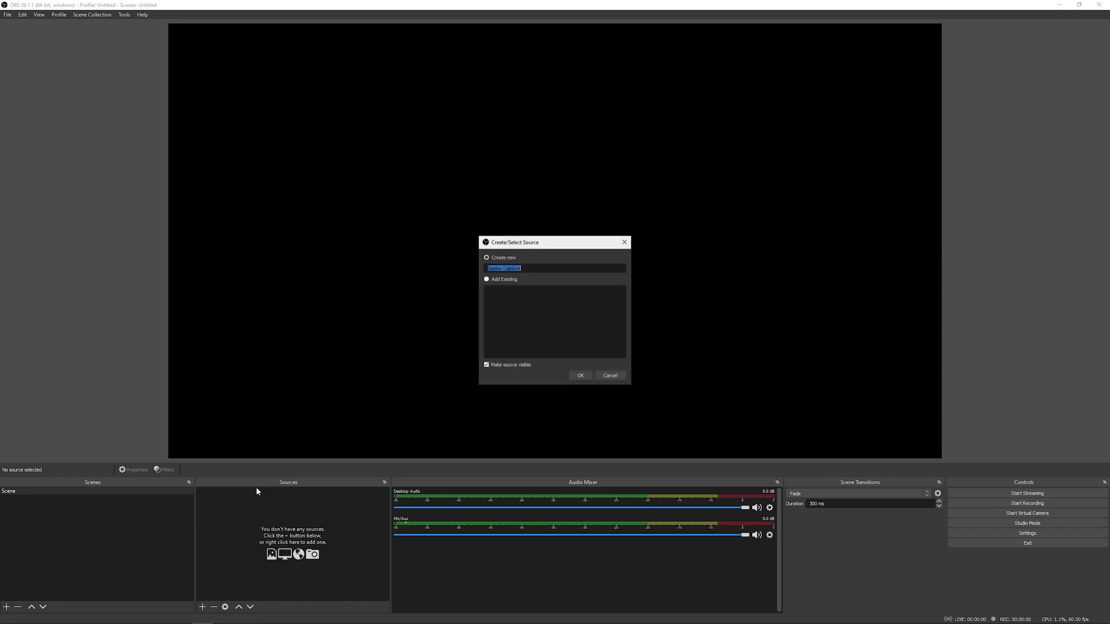
pyautogui.write('Mon')
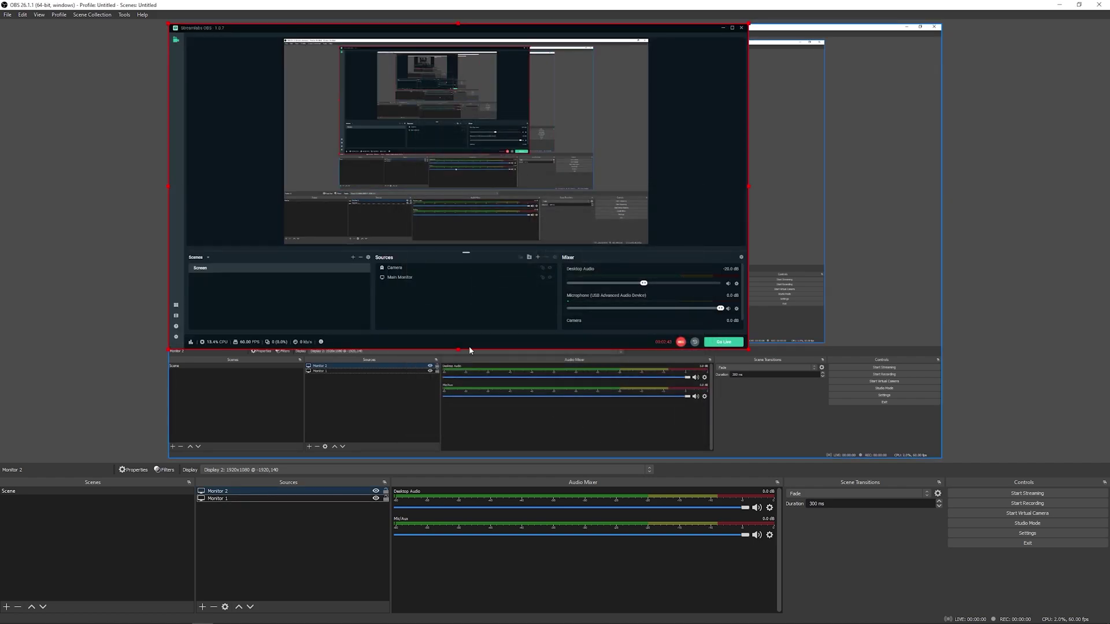
# Reposition the Monitor 2 capture and fit it to the canvas with Transform
pyautogui.moveTo(444, 219); pyautogui.dragTo(568, 277)
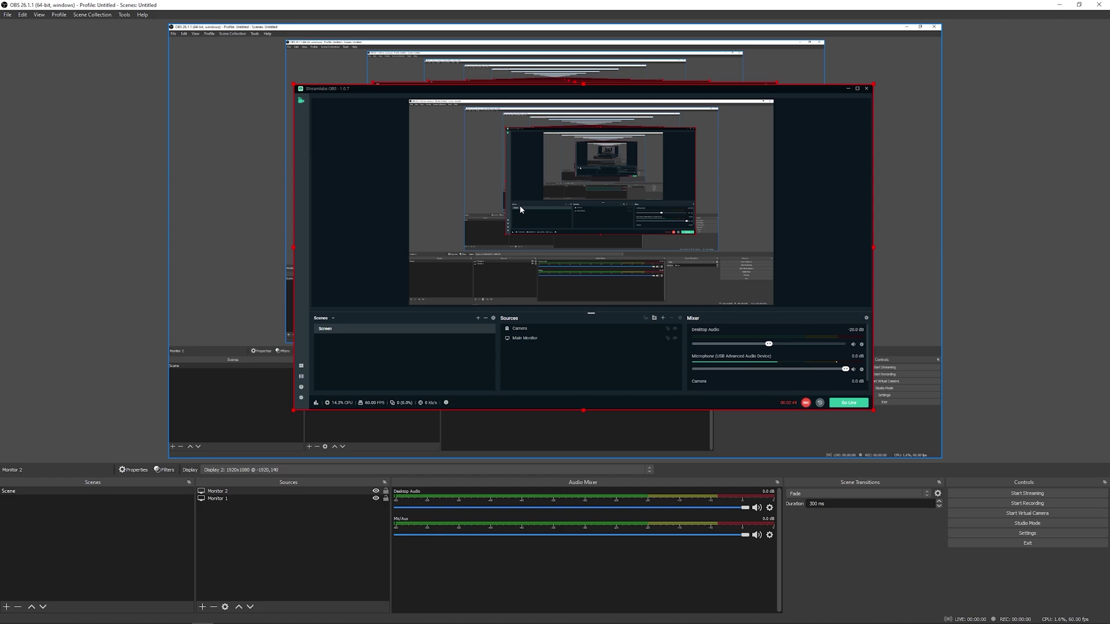
pyautogui.click(248, 492)
pyautogui.rightClick(250, 496)
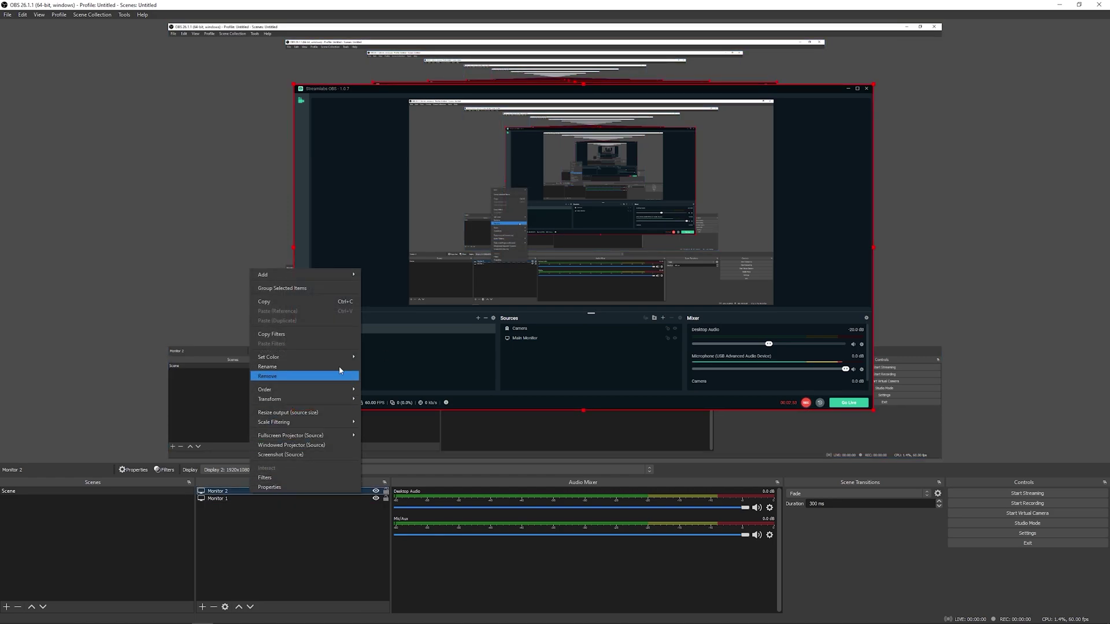
pyautogui.moveTo(350, 401)
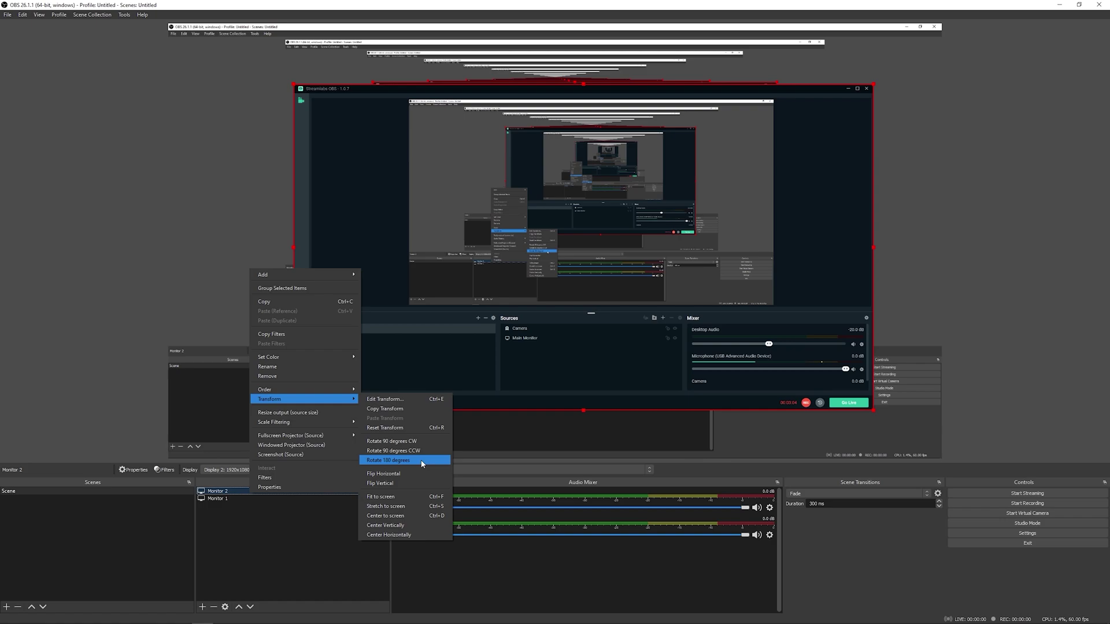
pyautogui.click(419, 497)
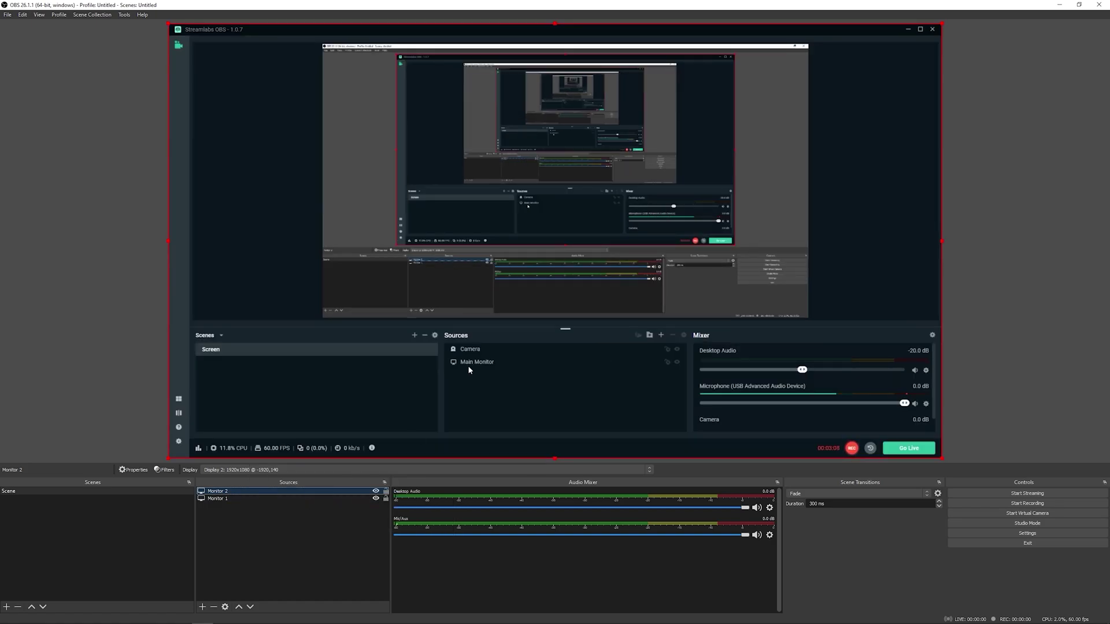
pyautogui.click(300, 571)
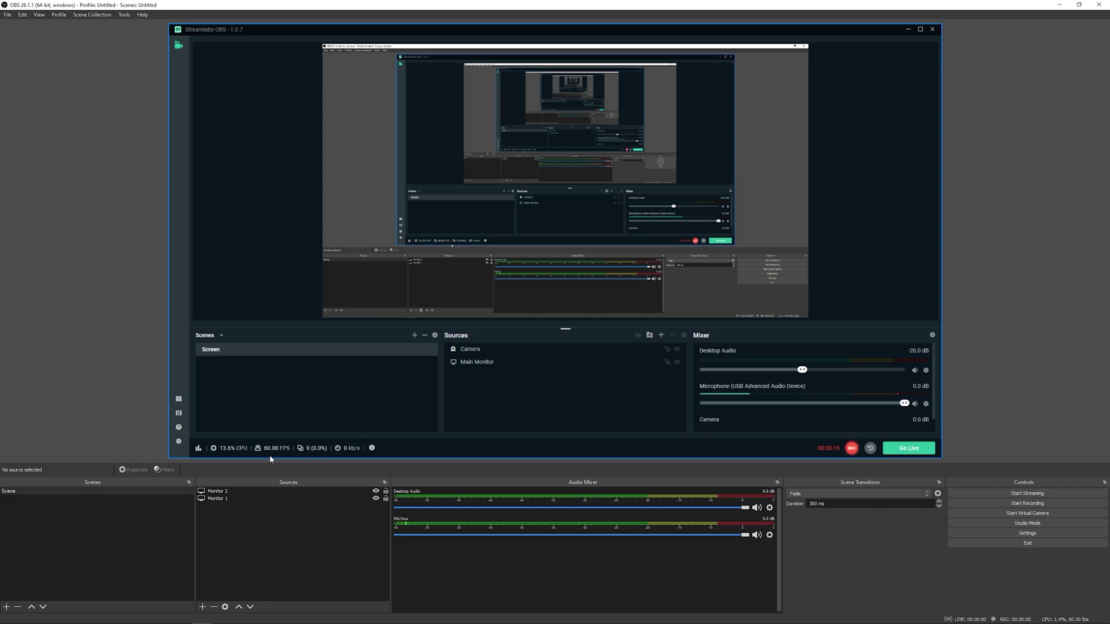
pyautogui.click(247, 490)
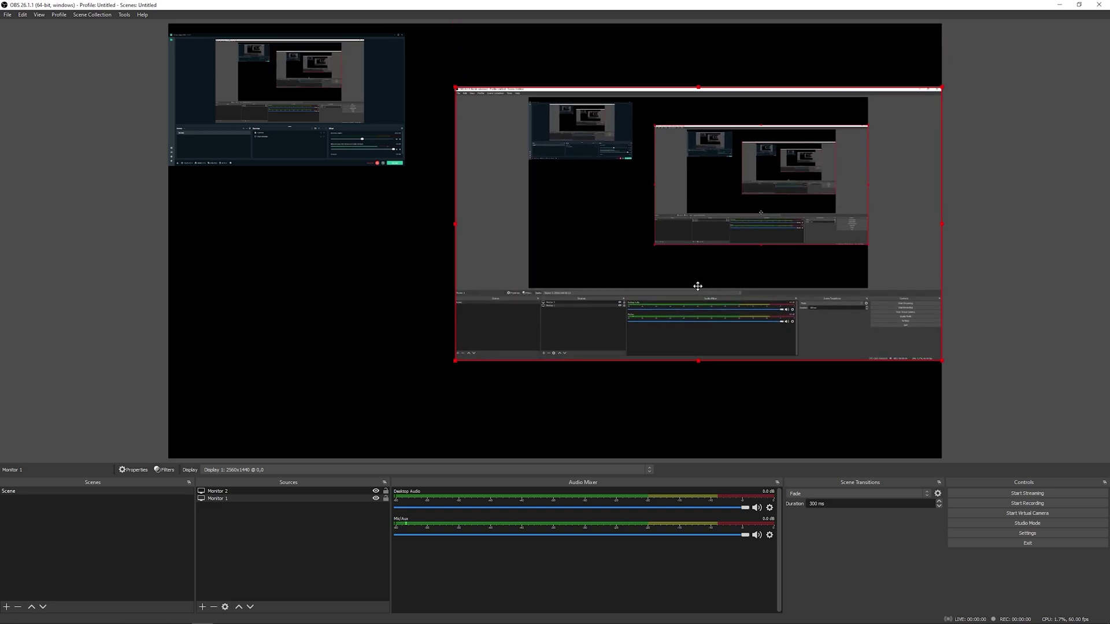
pyautogui.moveTo(274, 99); pyautogui.dragTo(292, 212)
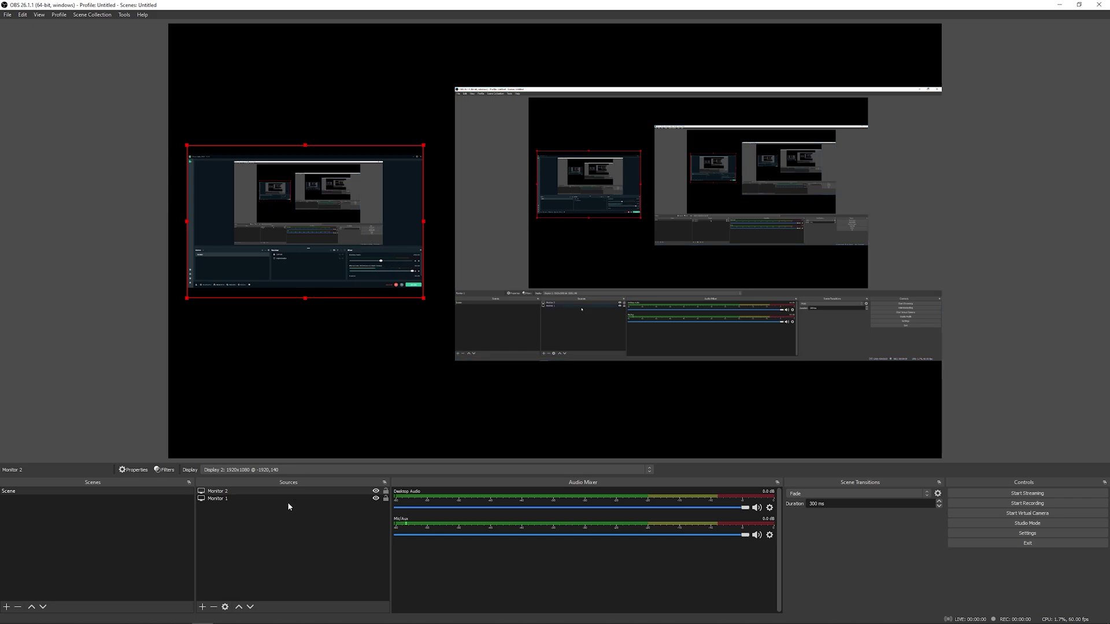
# Delete the Monitor 2 source, confirming removal, and bring up Monitor 1's options
pyautogui.click(263, 491)
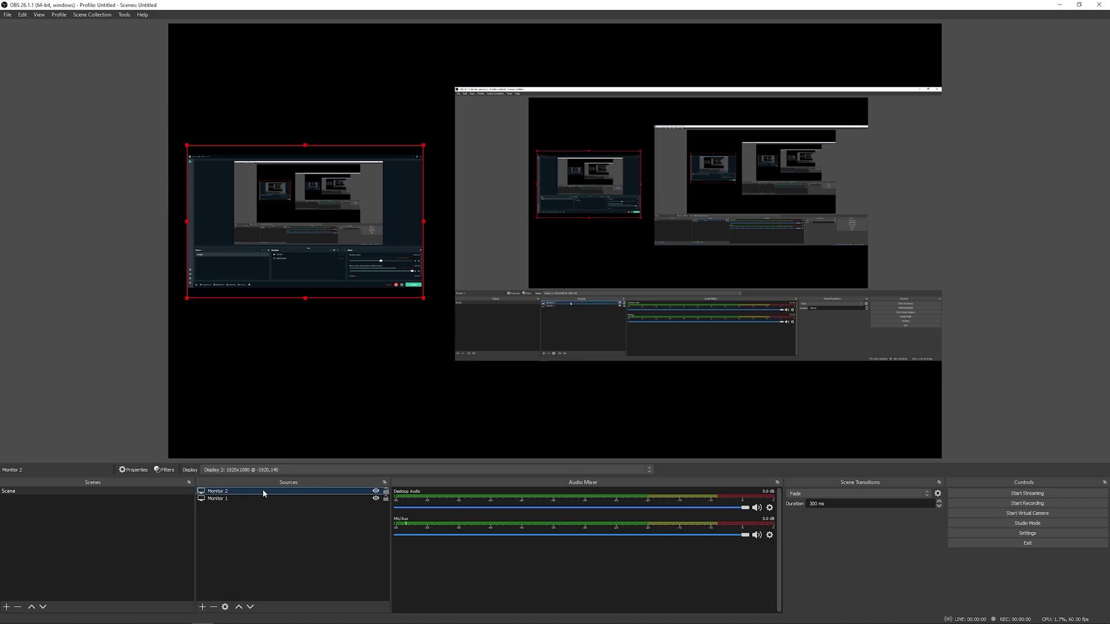
pyautogui.press('Delete')
pyautogui.click(572, 327)
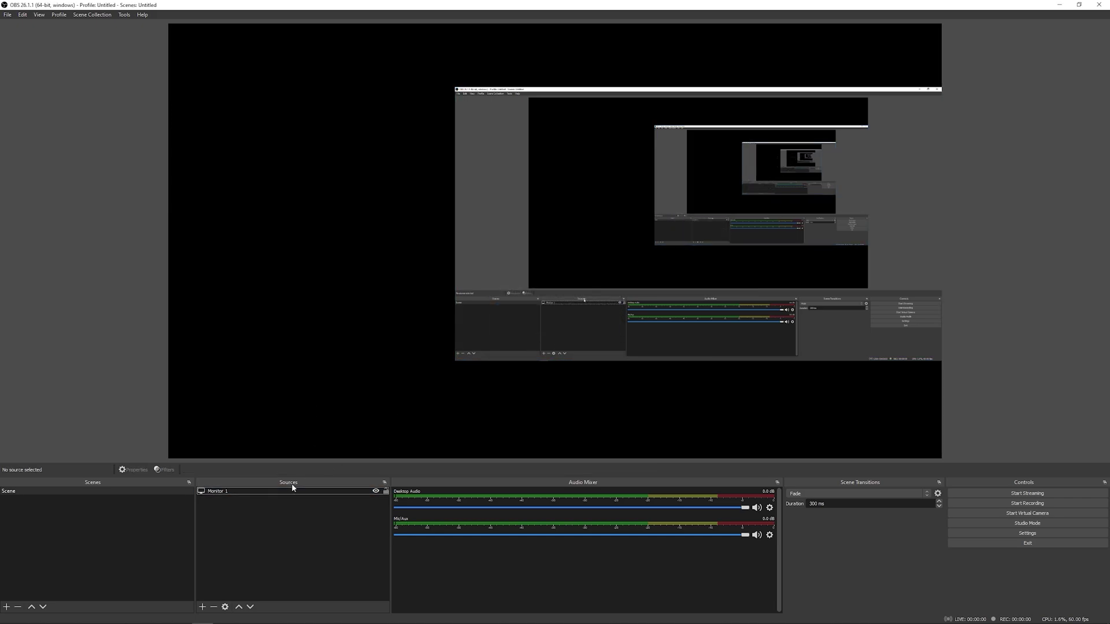
pyautogui.click(249, 490)
pyautogui.rightClick(248, 489)
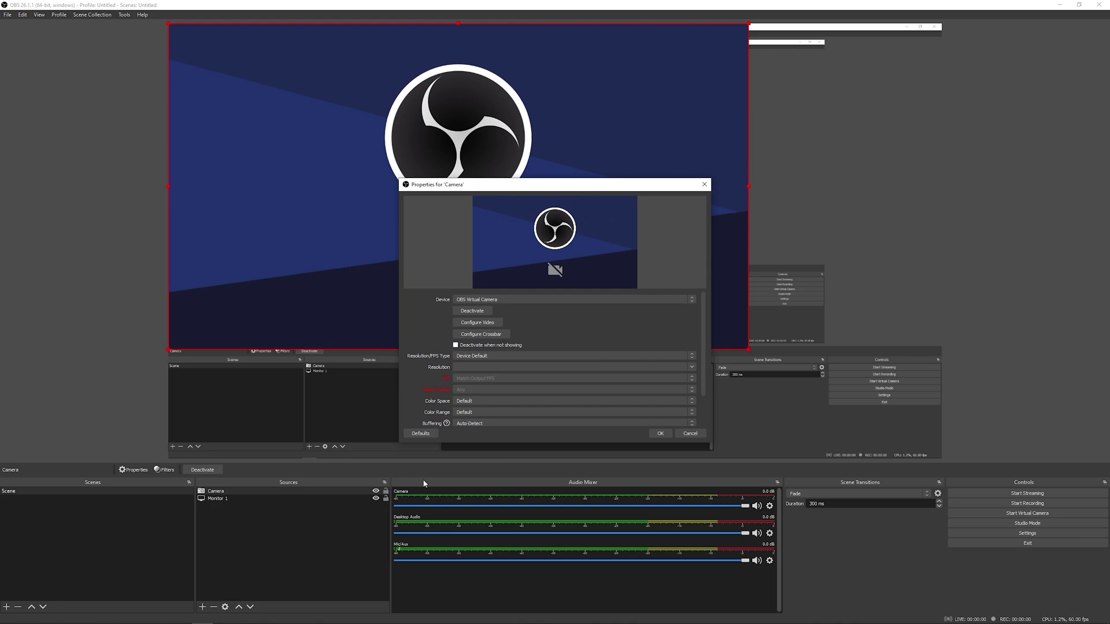
# Check the available camera devices and confirm the Camera source's properties
pyautogui.click(528, 300)
pyautogui.click(528, 300)
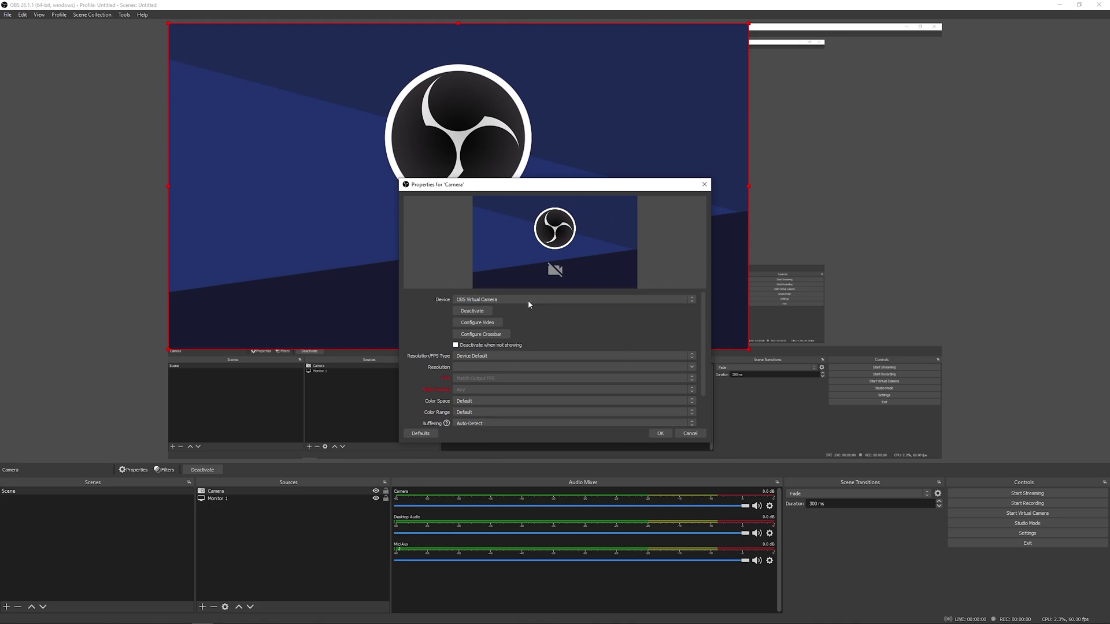
pyautogui.click(647, 433)
pyautogui.click(521, 197)
# Shrink the Camera into a small lower-right overlay over Monitor 1
pyautogui.click(226, 492)
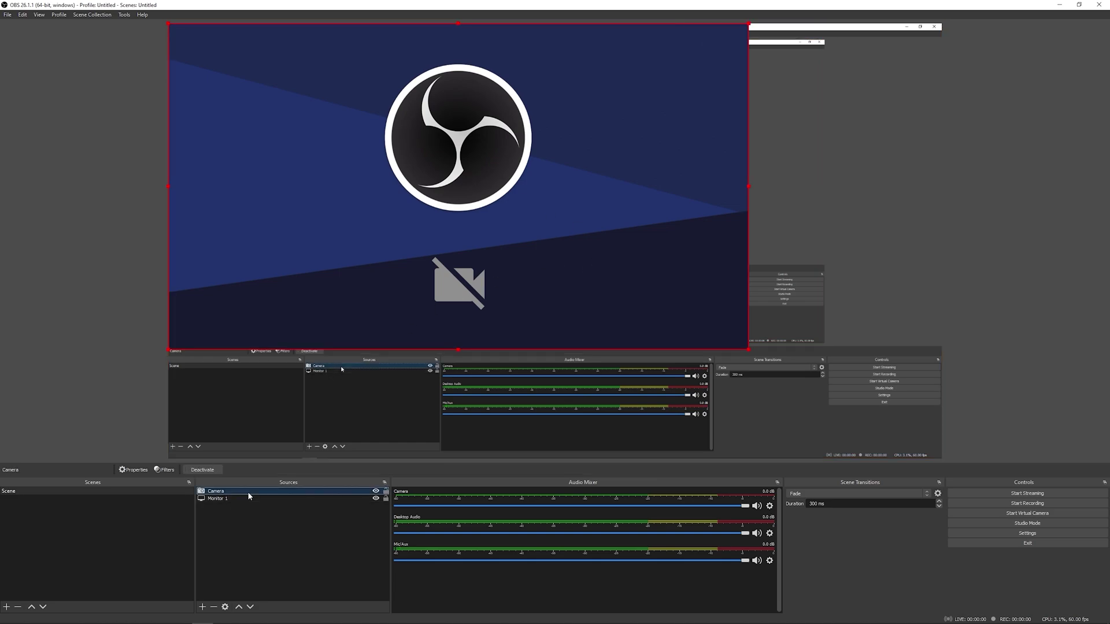
pyautogui.moveTo(747, 348); pyautogui.dragTo(911, 431)
pyautogui.click(456, 128)
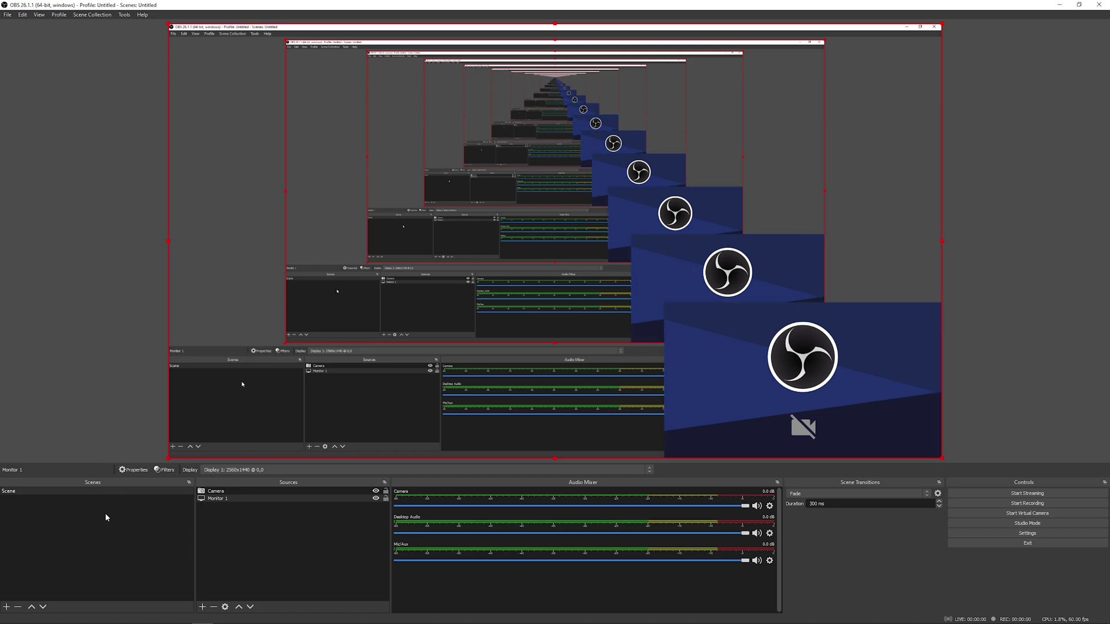
# Create a new scene named 'Gaming' and add a Game Capture source to it
pyautogui.click(6, 607)
pyautogui.write('Gaming')
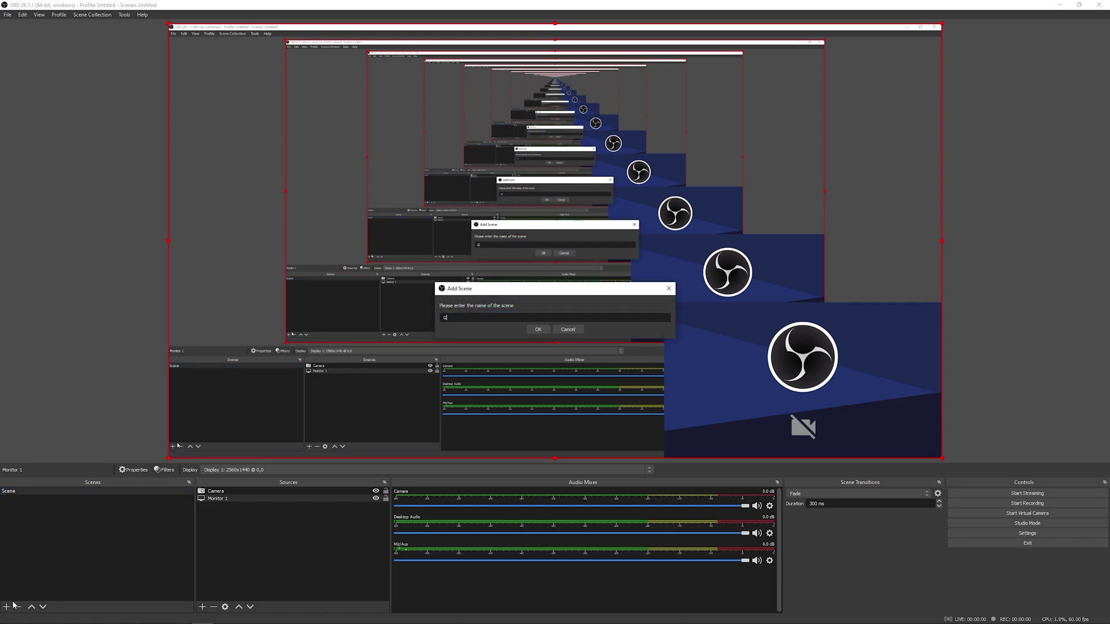
pyautogui.press('Return')
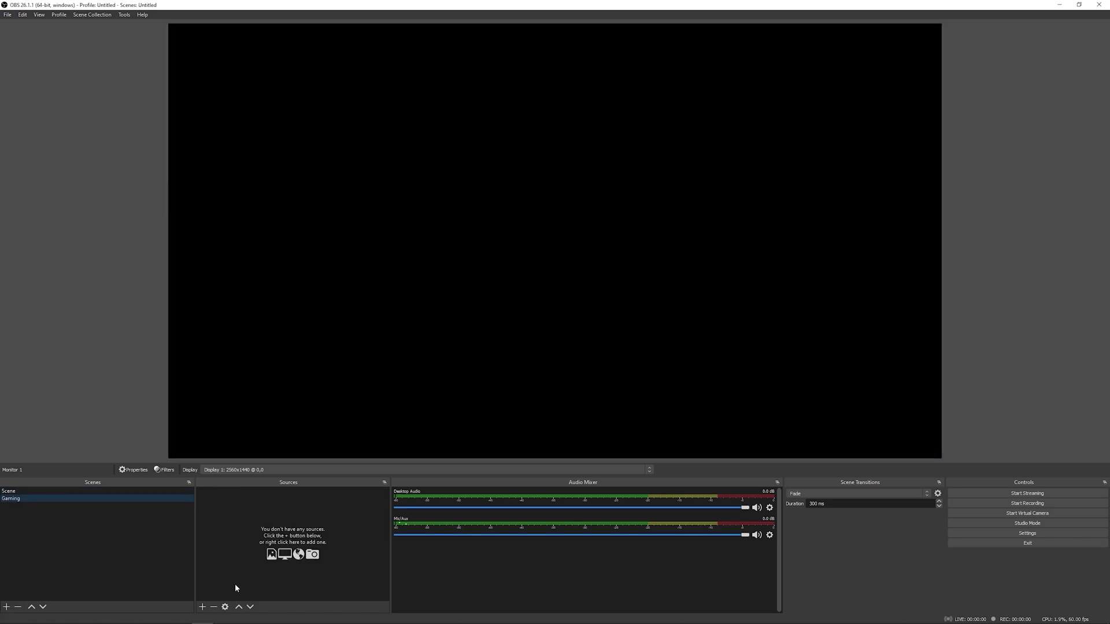
pyautogui.click(202, 607)
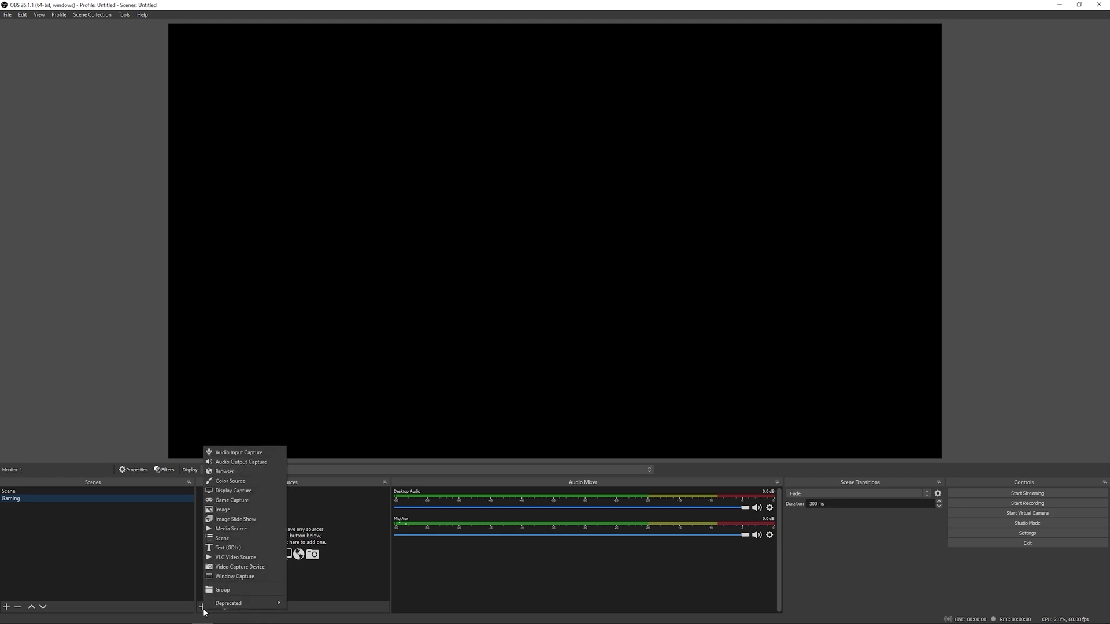
pyautogui.click(254, 500)
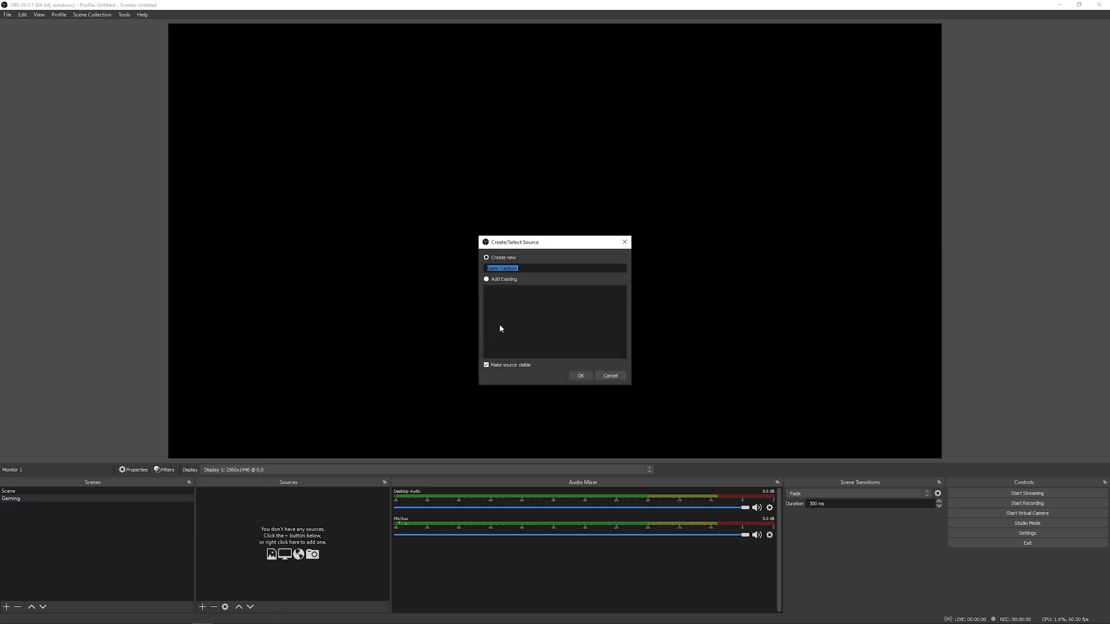
pyautogui.click(580, 376)
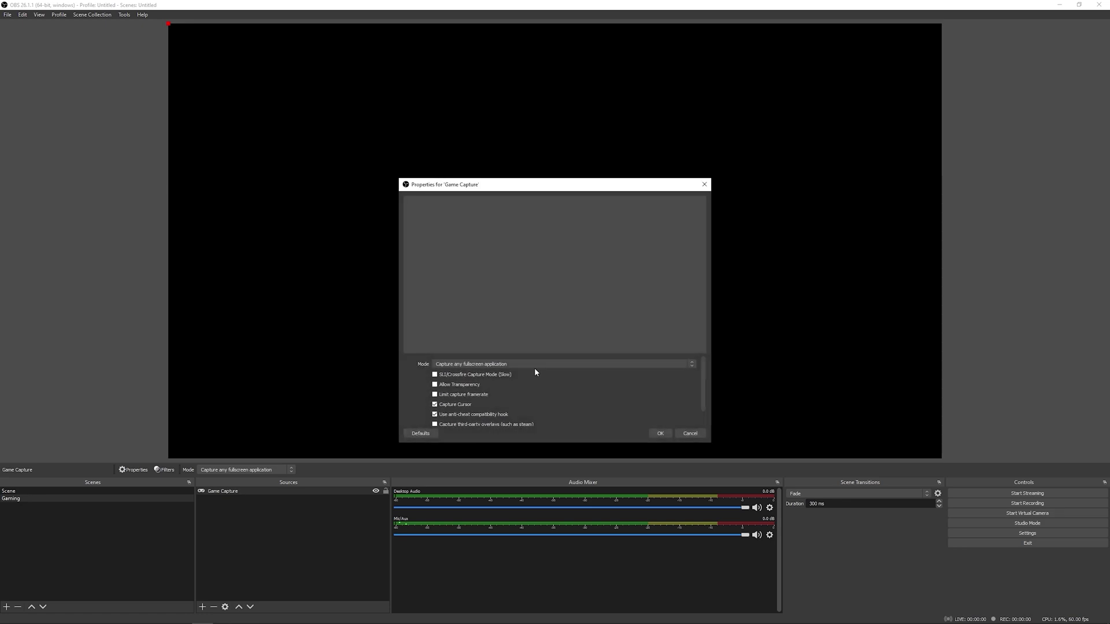
# Set the Game Capture mode to 'Capture any fullscreen application' and confirm
pyautogui.click(541, 364)
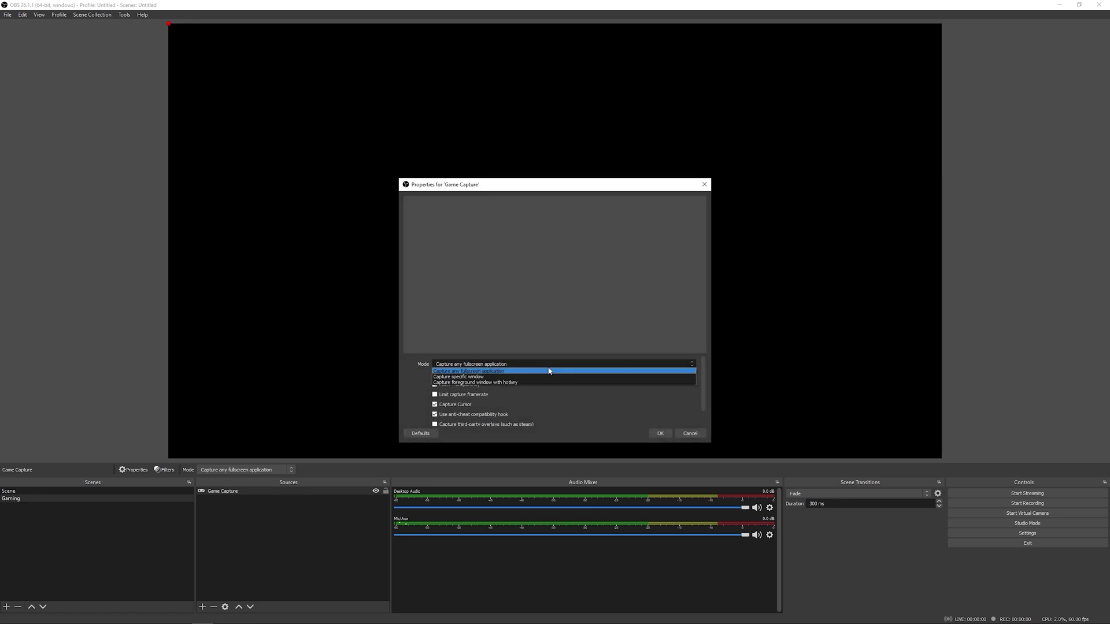
pyautogui.click(544, 370)
pyautogui.click(502, 370)
pyautogui.click(527, 358)
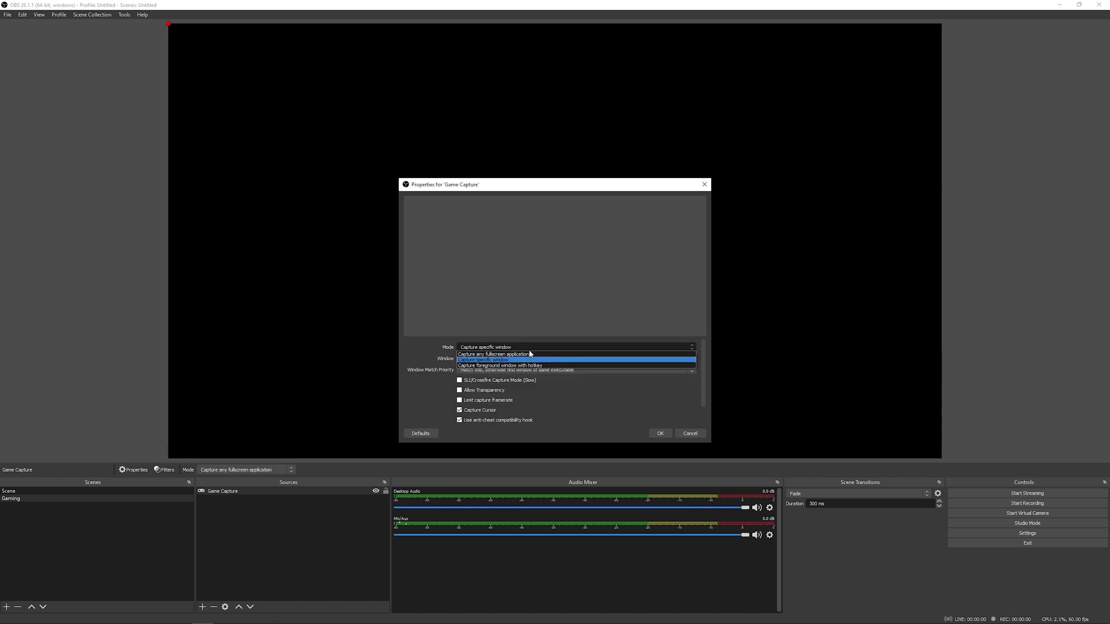
pyautogui.click(542, 364)
pyautogui.click(660, 433)
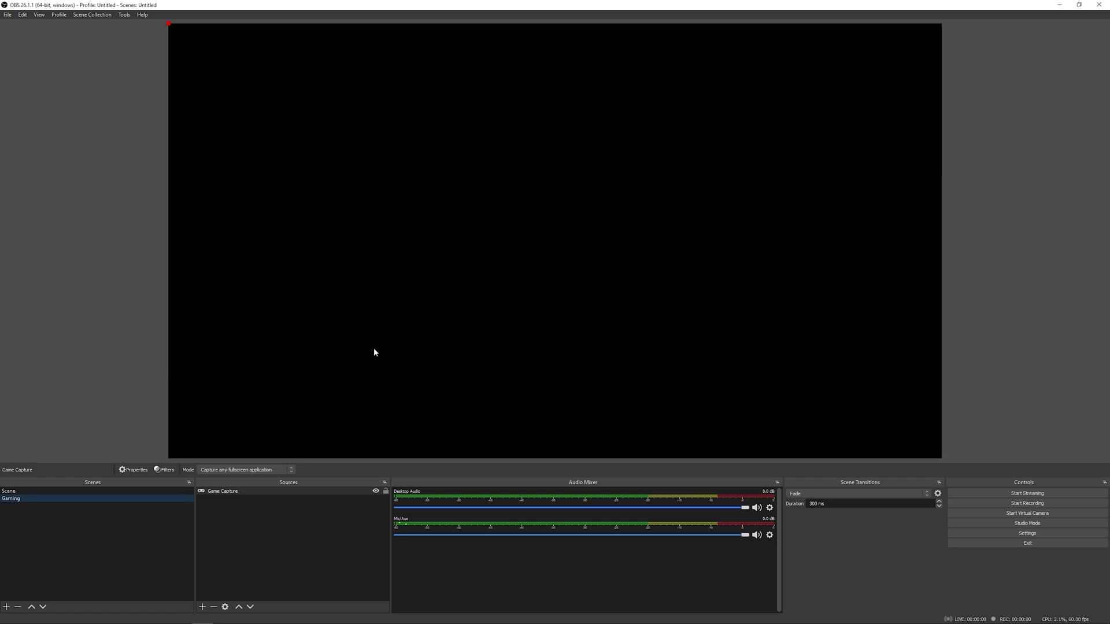
pyautogui.click(283, 367)
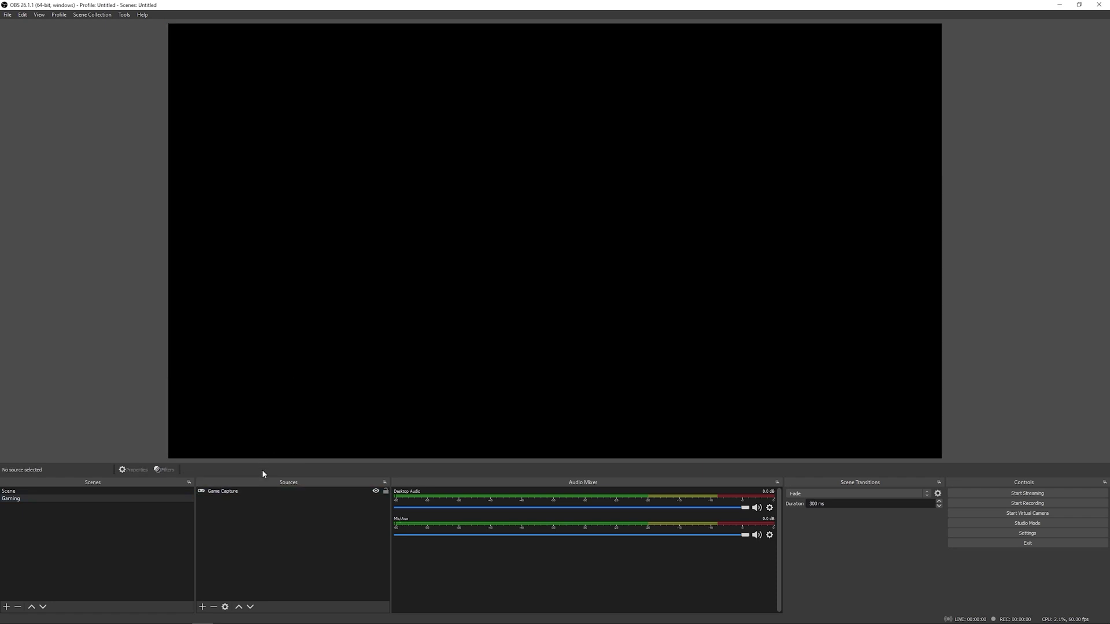
pyautogui.click(254, 493)
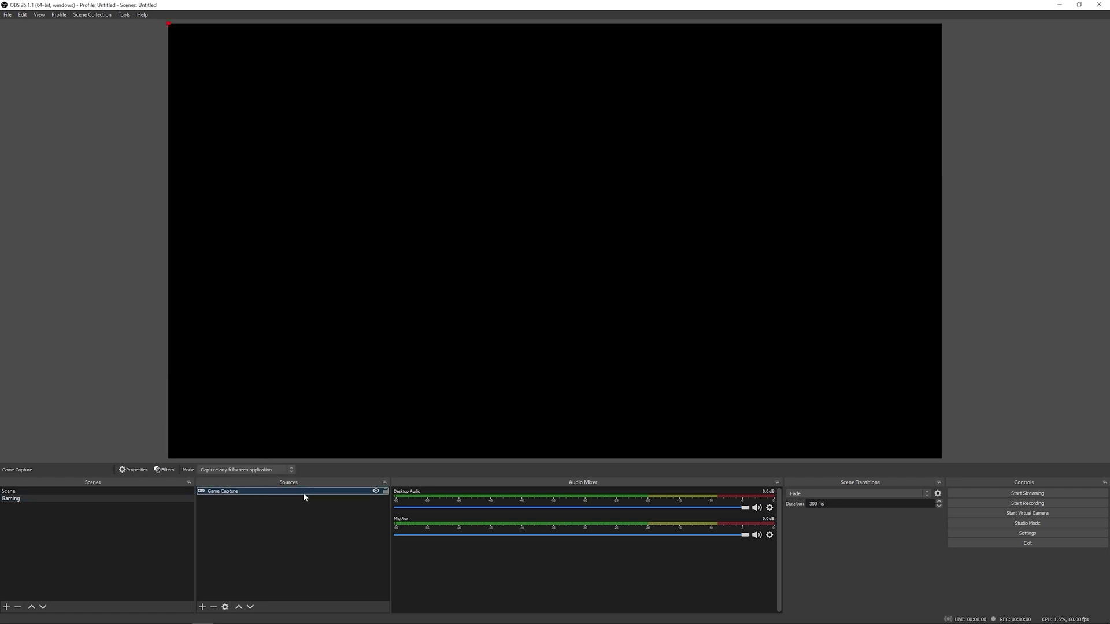
# Add the existing Camera source to Gaming and shrink it to a small bottom-left box
pyautogui.click(202, 607)
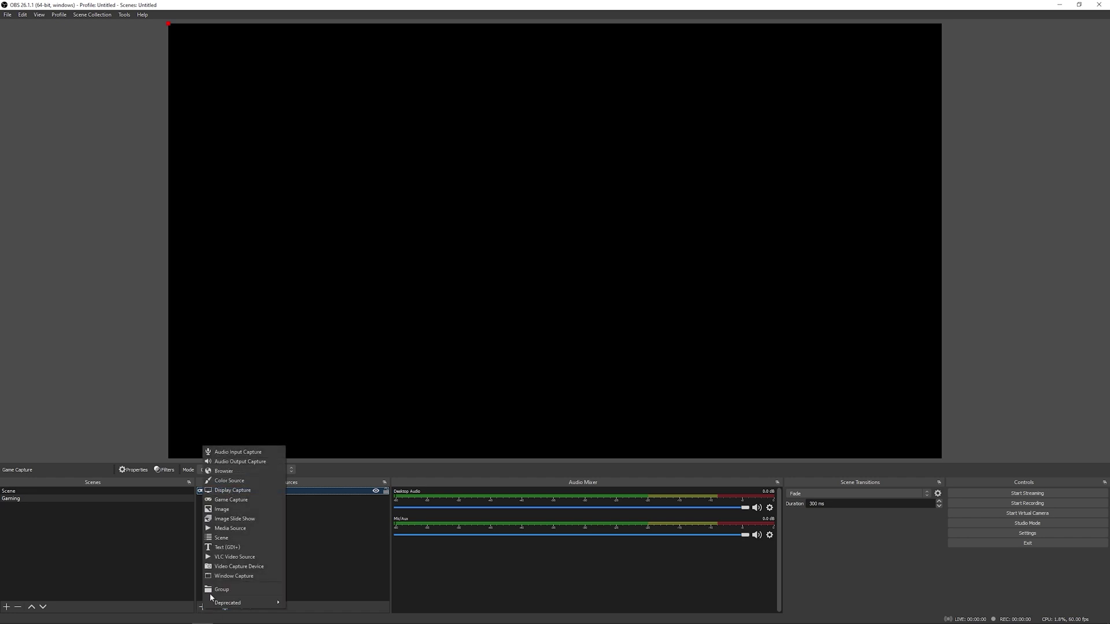
pyautogui.click(233, 566)
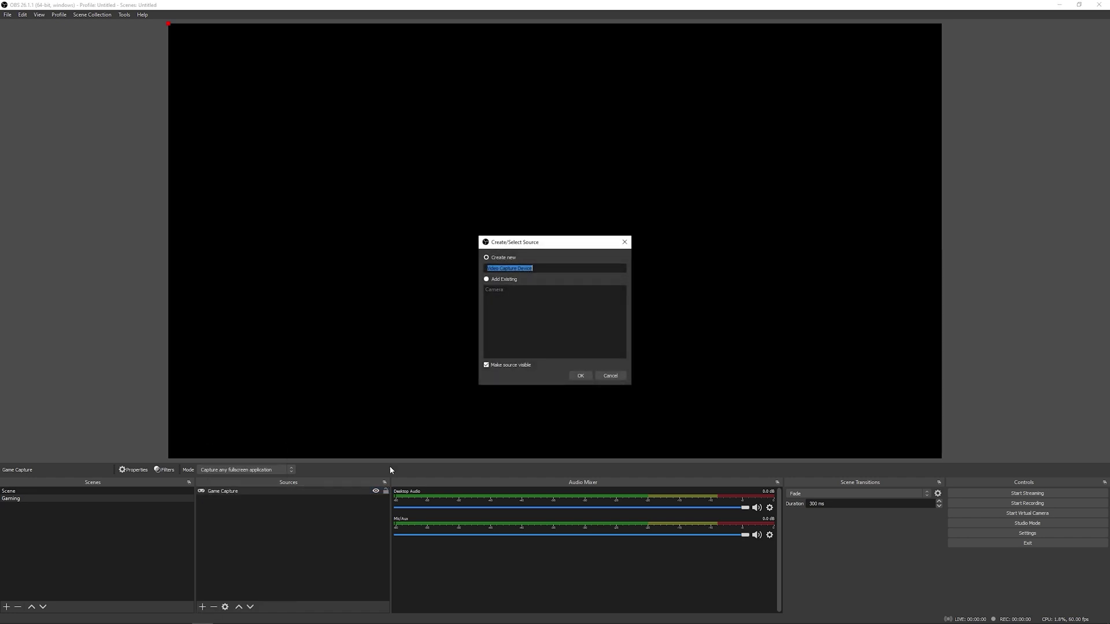
pyautogui.click(512, 289)
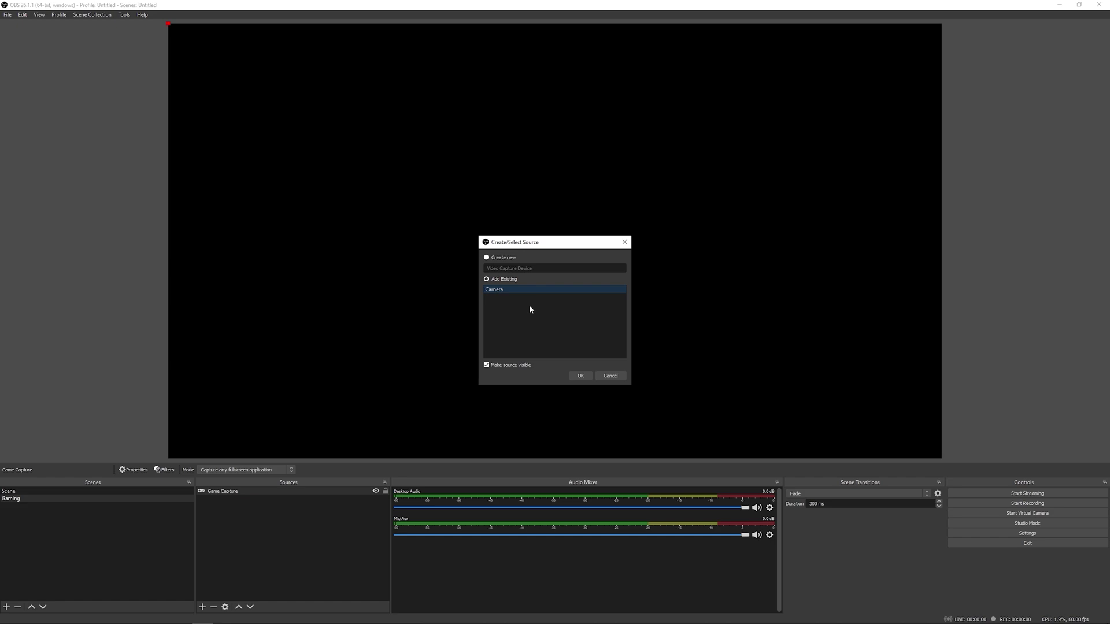
pyautogui.click(581, 375)
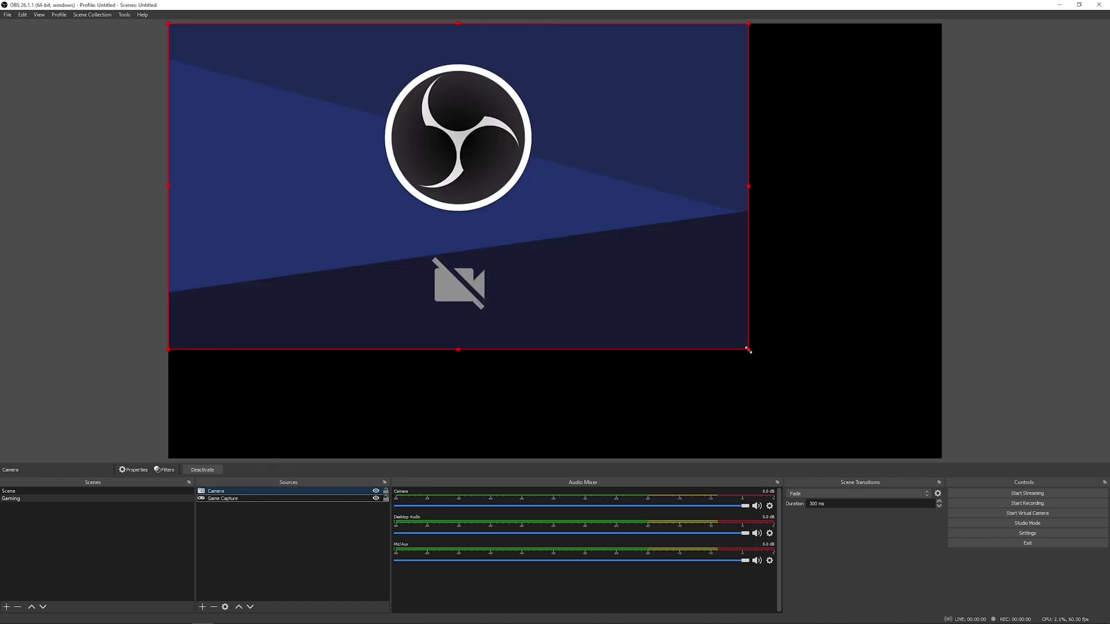
pyautogui.moveTo(748, 349); pyautogui.dragTo(260, 443)
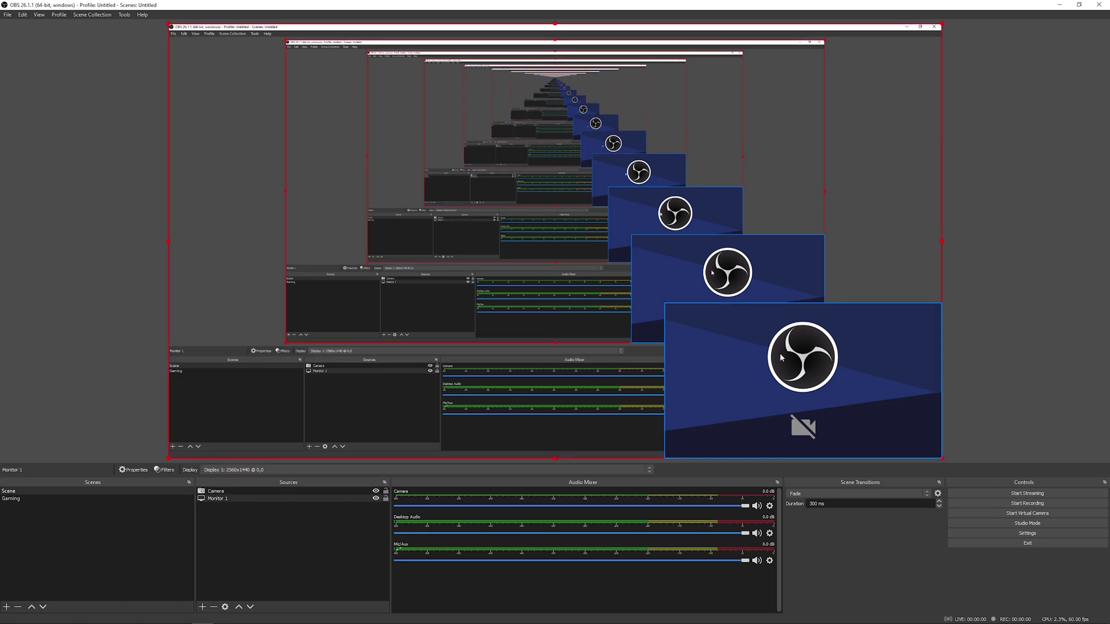
# Switch between the Gaming and main scenes, ending on the main Scene
pyautogui.click(82, 512)
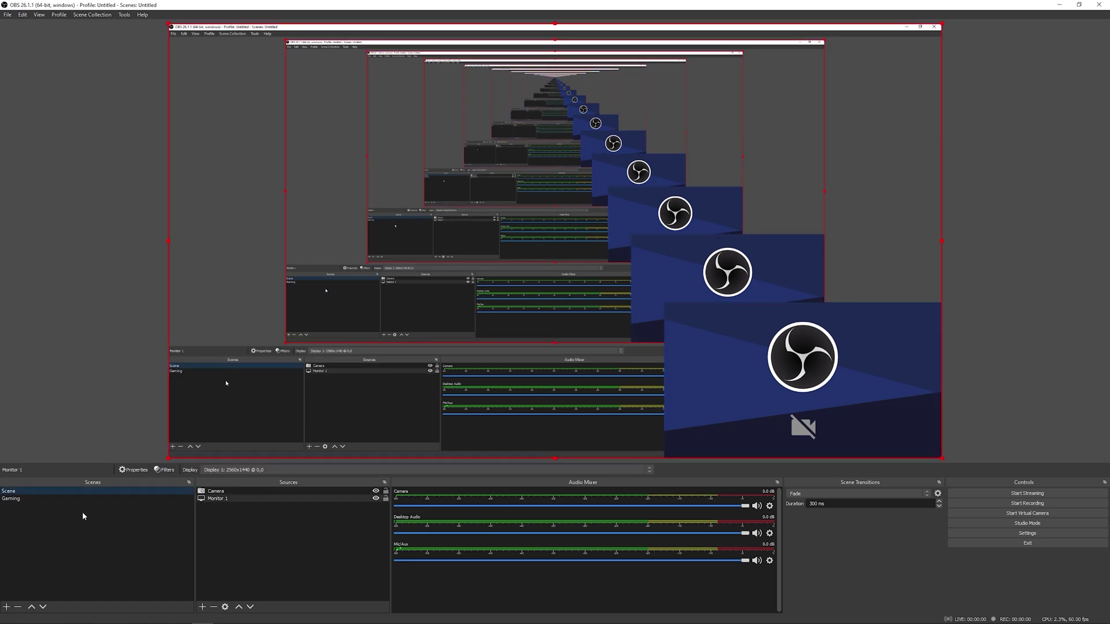
pyautogui.click(112, 497)
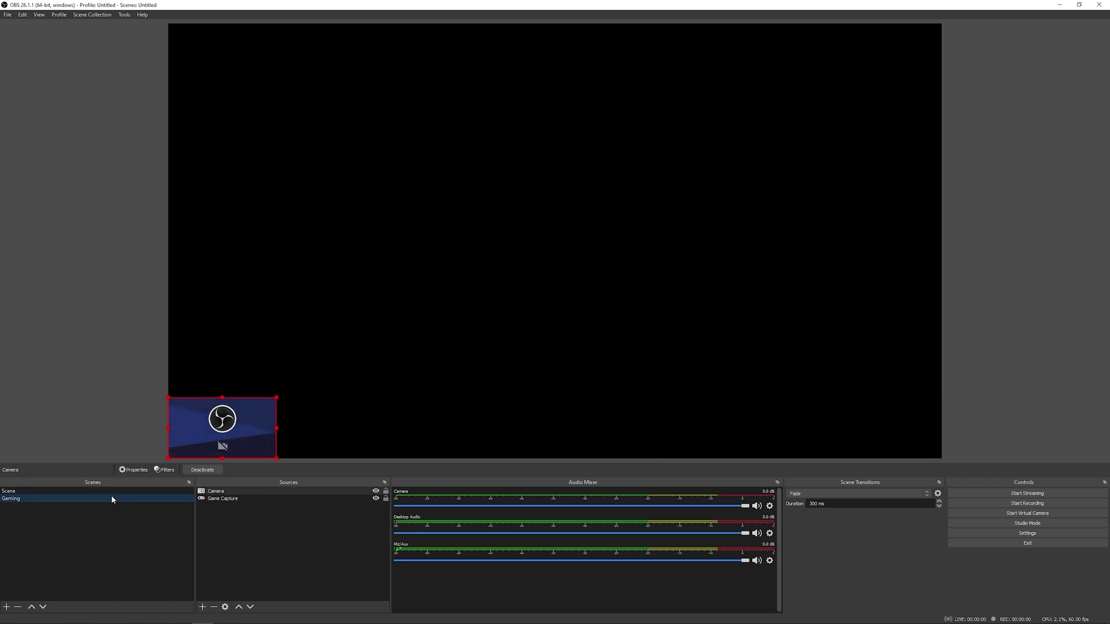
pyautogui.click(114, 492)
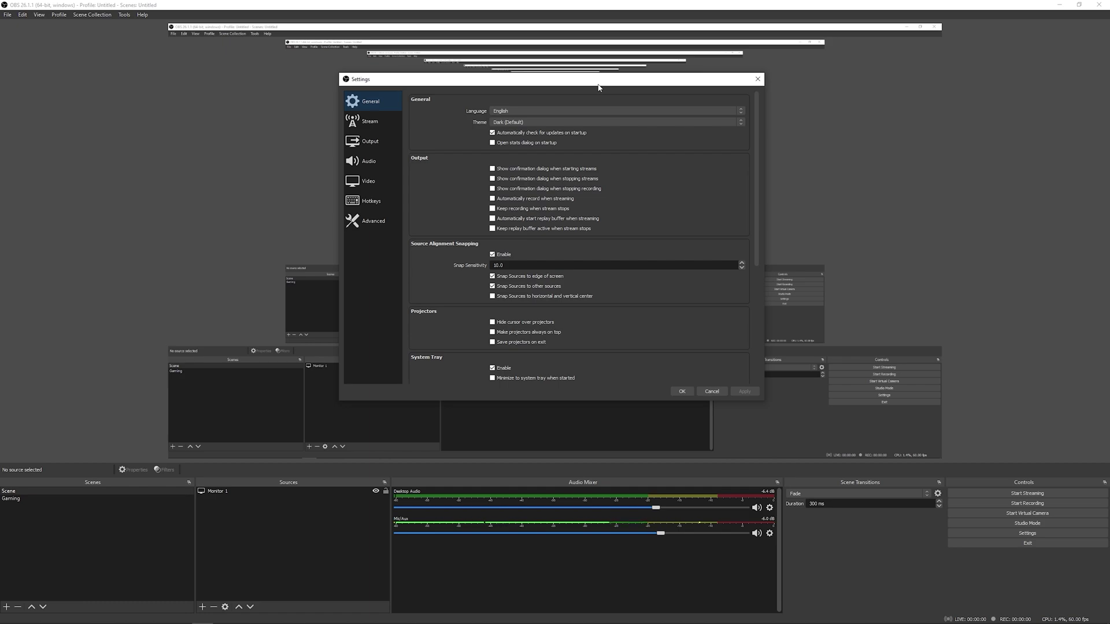
# Open the Output settings and check the current video bitrate in Simple mode
pyautogui.click(372, 141)
pyautogui.click(379, 101)
pyautogui.click(367, 142)
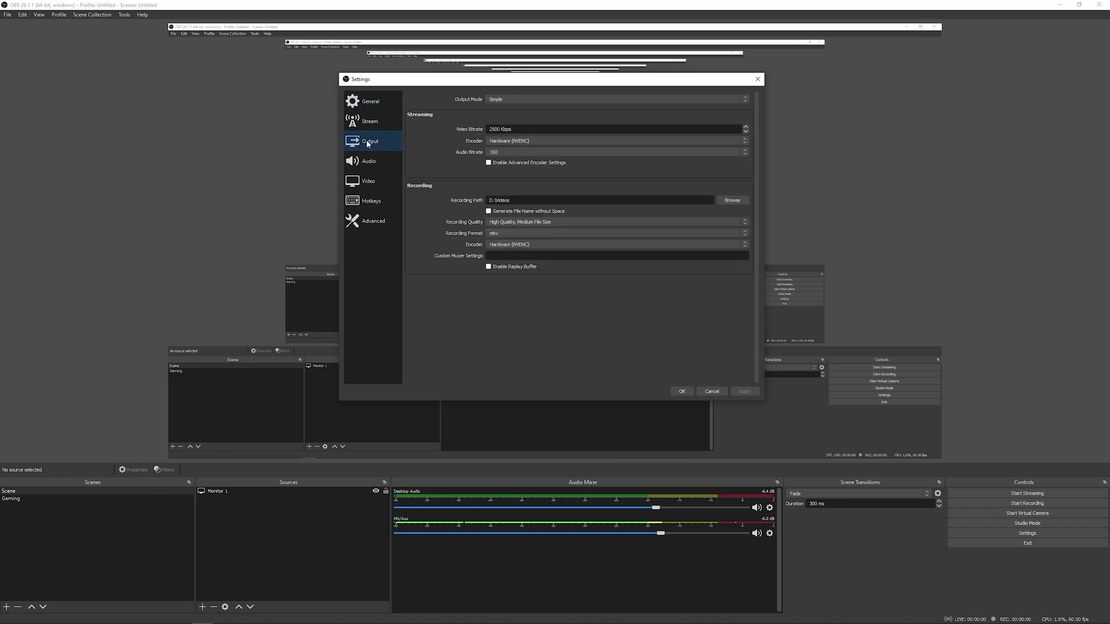
pyautogui.moveTo(518, 129); pyautogui.dragTo(487, 129)
pyautogui.click(504, 99)
pyautogui.click(503, 102)
pyautogui.press('Tab')
# Browse Advanced mode's Streaming, Recording and Audio tabs, return to Simple, and switch to YouTube's encoding page
pyautogui.click(514, 99)
pyautogui.click(512, 111)
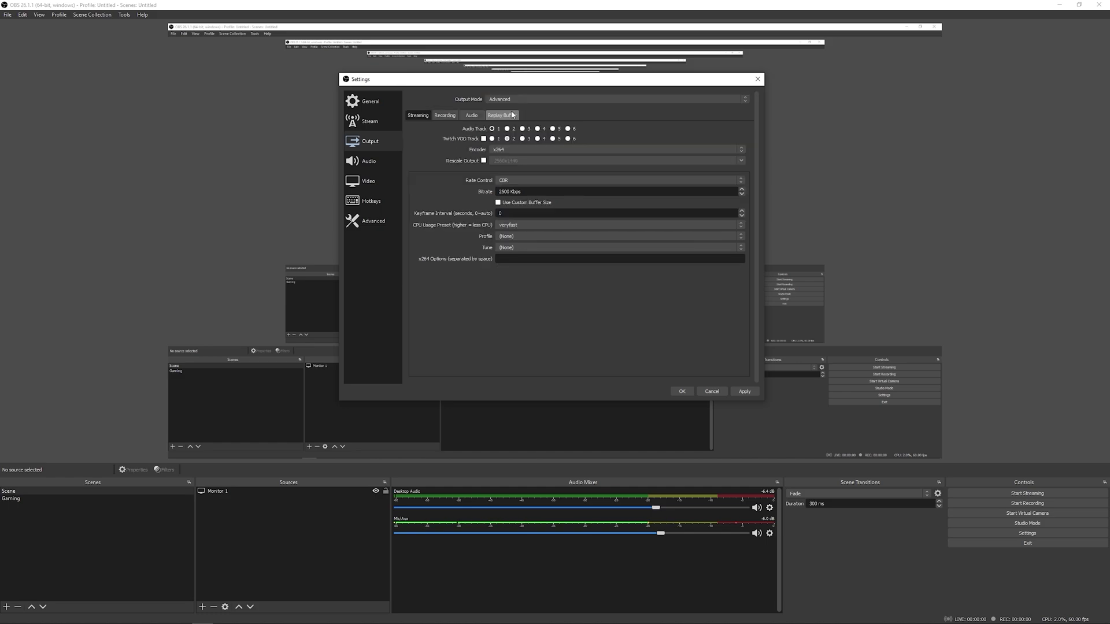
pyautogui.click(442, 116)
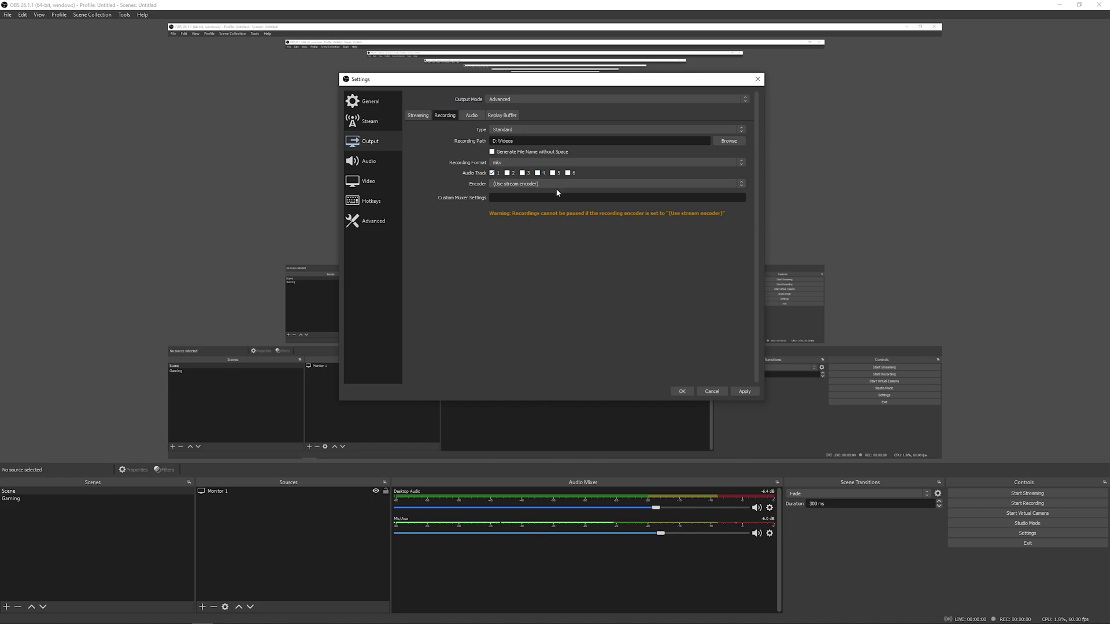
pyautogui.click(424, 116)
pyautogui.click(472, 115)
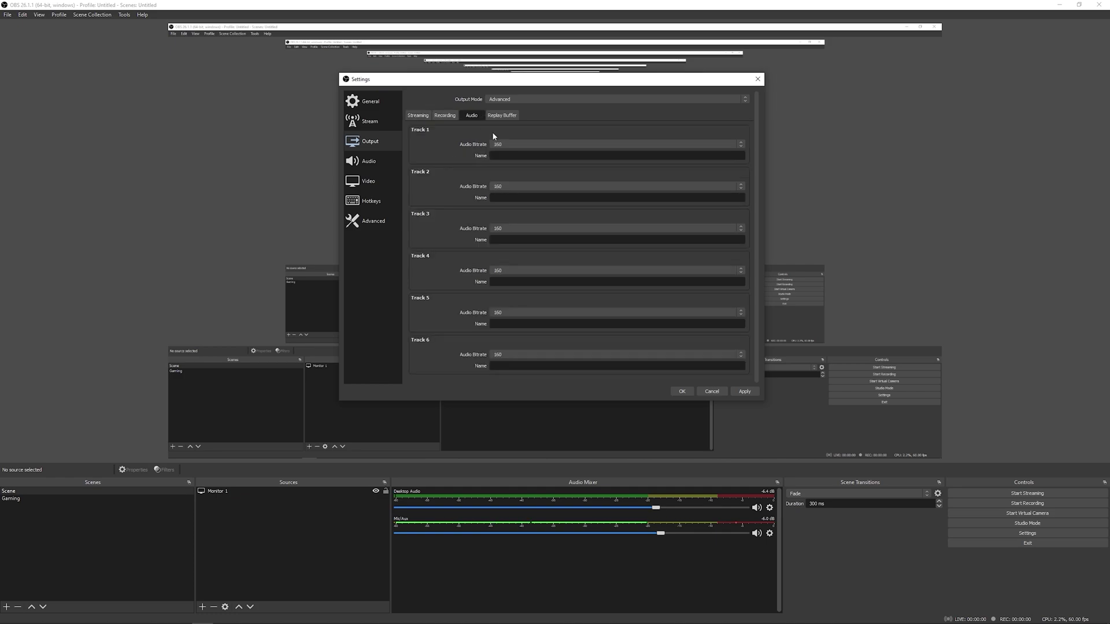
pyautogui.click(445, 116)
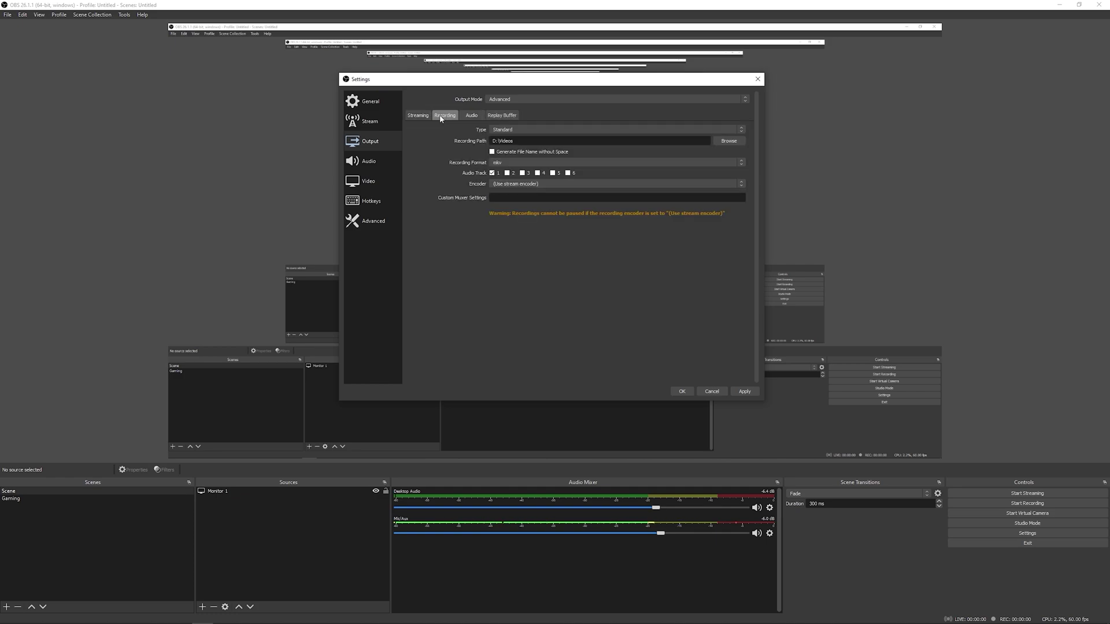
pyautogui.click(417, 116)
pyautogui.click(511, 99)
pyautogui.click(514, 103)
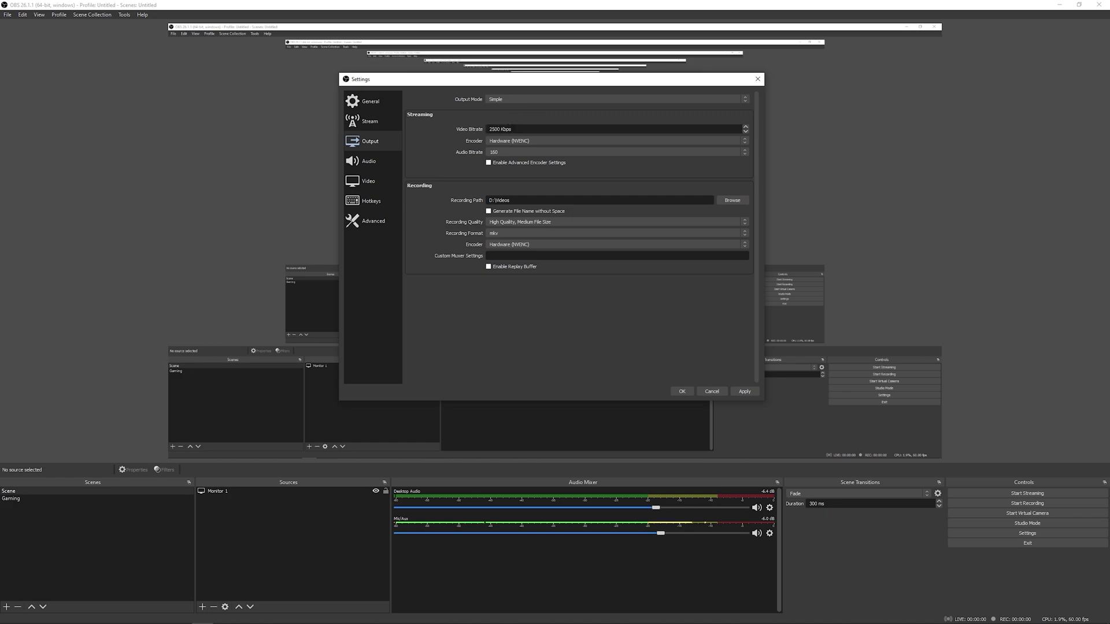
pyautogui.moveTo(488, 129); pyautogui.dragTo(511, 129)
pyautogui.hotkey('alt', 'Tab')
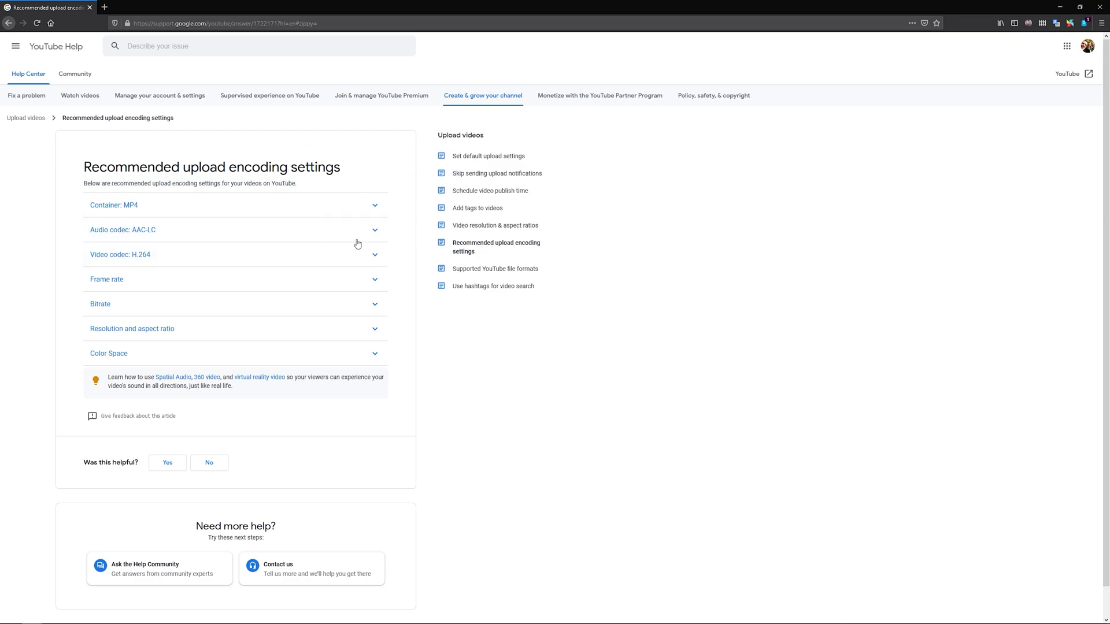
# Expand Bitrate and highlight recommendations: 16/24 Mbps for 1440p, 8 Mbps for 1080p, audio bitrates
pyautogui.click(366, 304)
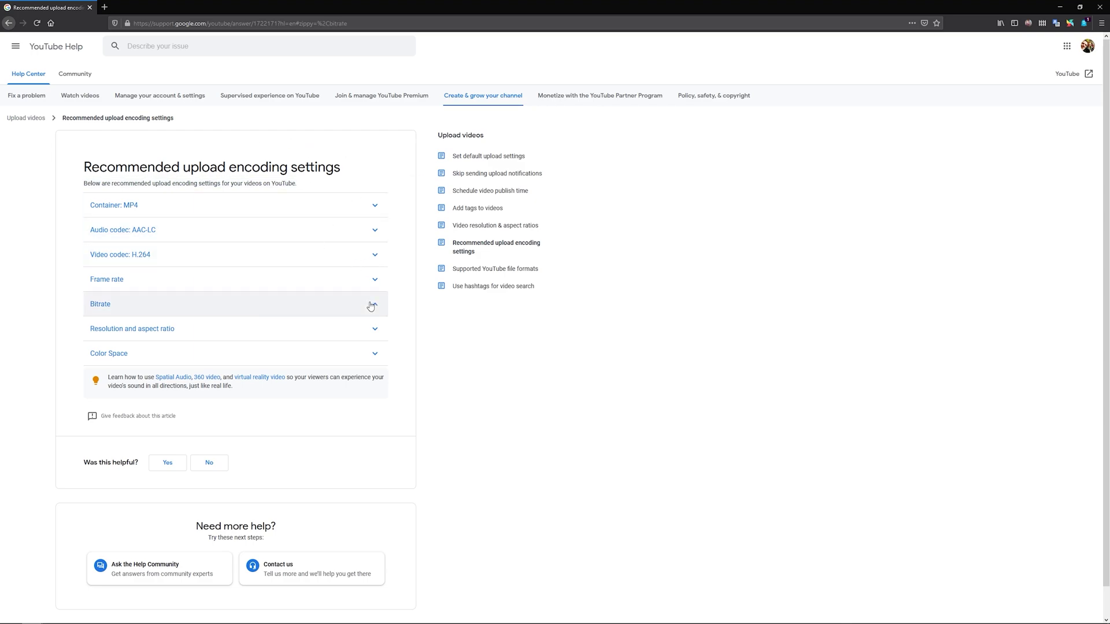
pyautogui.scroll(-1, 382, 395)
pyautogui.scroll(-2, 381, 396)
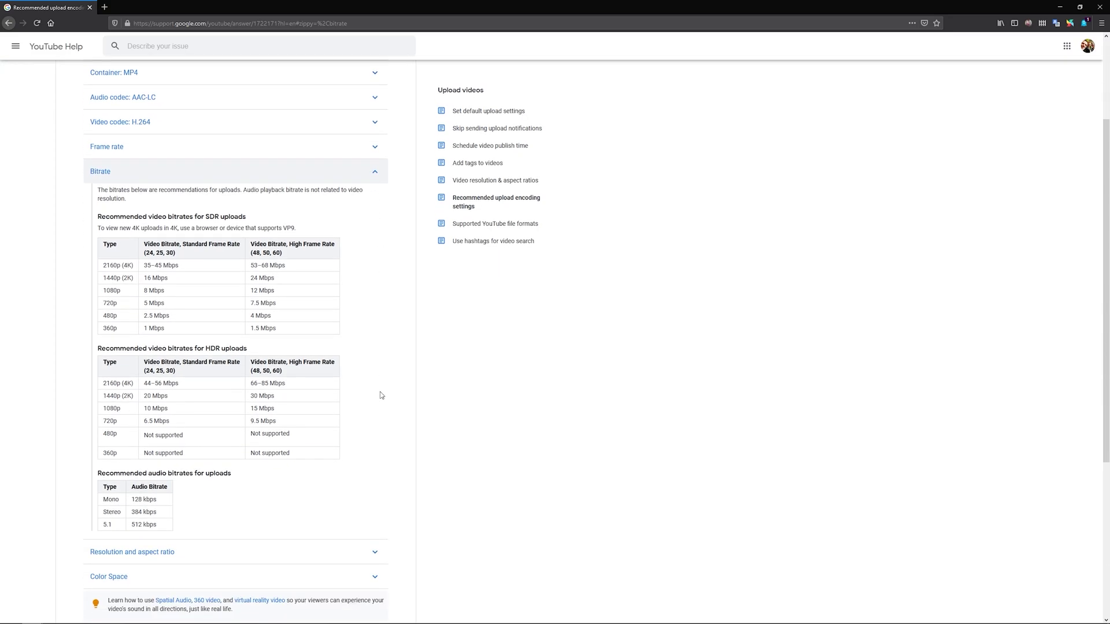
pyautogui.moveTo(102, 278); pyautogui.dragTo(133, 279)
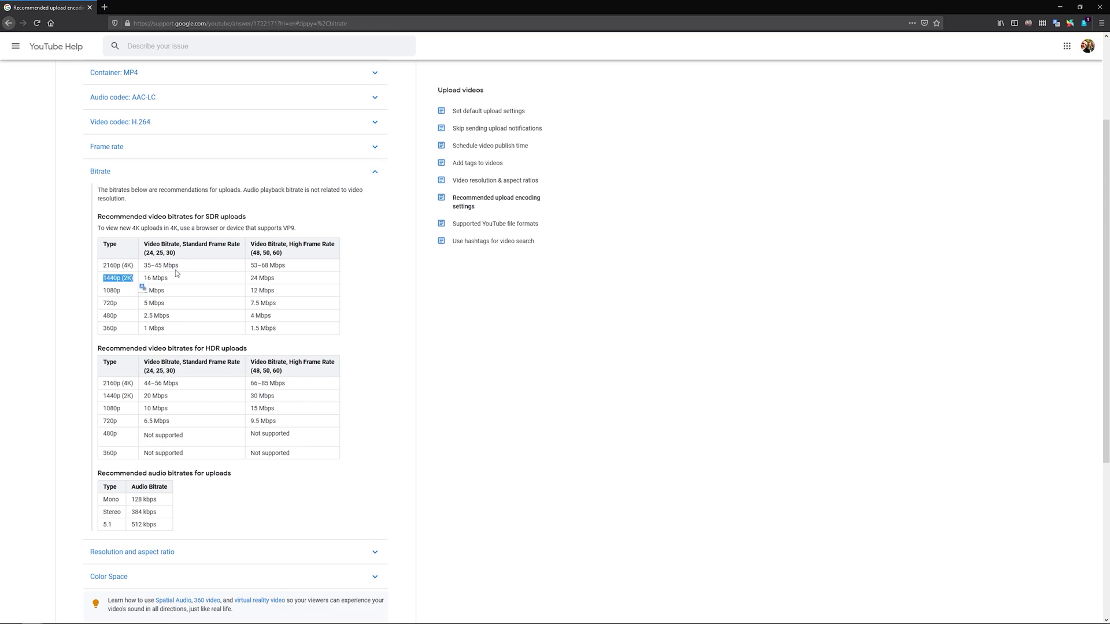
pyautogui.click(178, 279)
pyautogui.moveTo(169, 280); pyautogui.dragTo(142, 257)
pyautogui.moveTo(283, 281); pyautogui.dragTo(250, 280)
pyautogui.moveTo(157, 525); pyautogui.dragTo(116, 498)
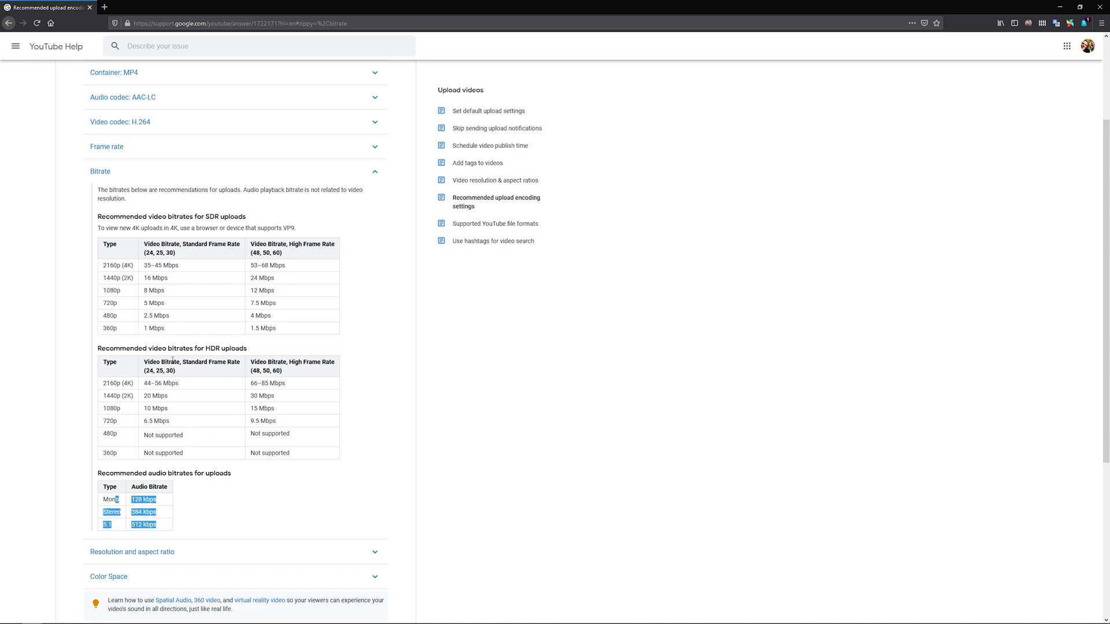
pyautogui.moveTo(157, 349); pyautogui.dragTo(249, 349)
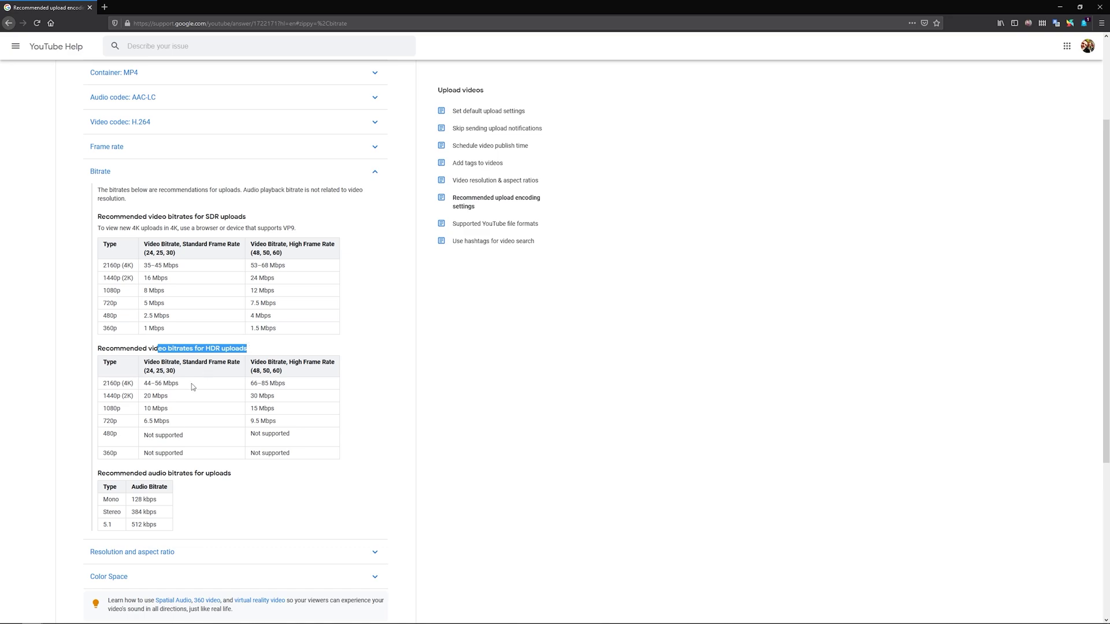
pyautogui.click(183, 395)
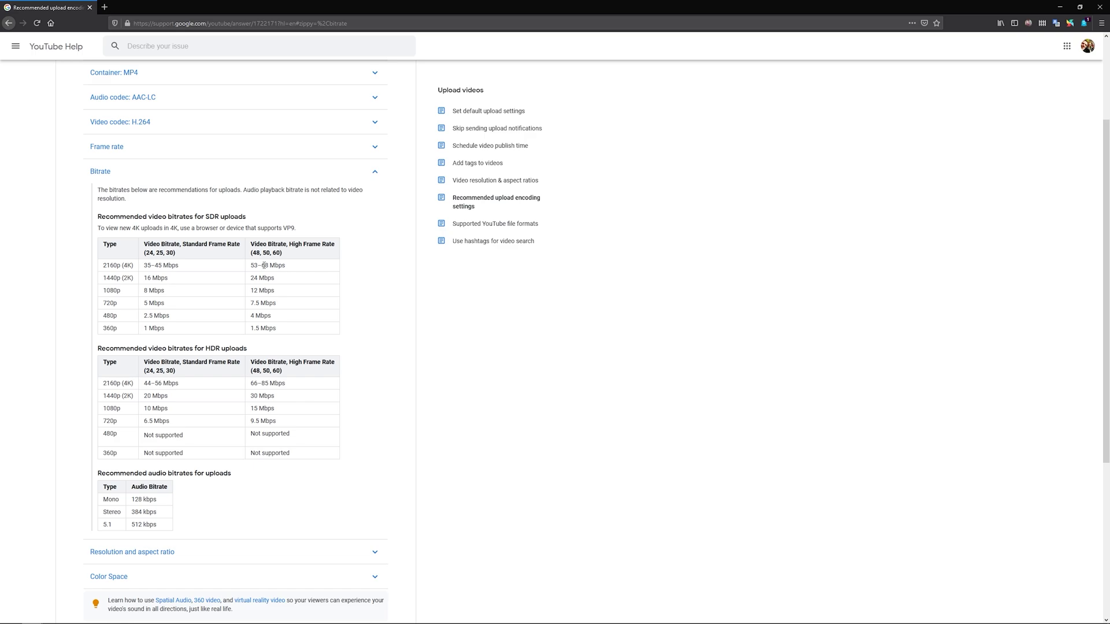
pyautogui.moveTo(166, 292); pyautogui.dragTo(147, 291)
# Back in OBS, enter 8000 as the video bitrate, then replace it with 16000
pyautogui.click(1059, 7)
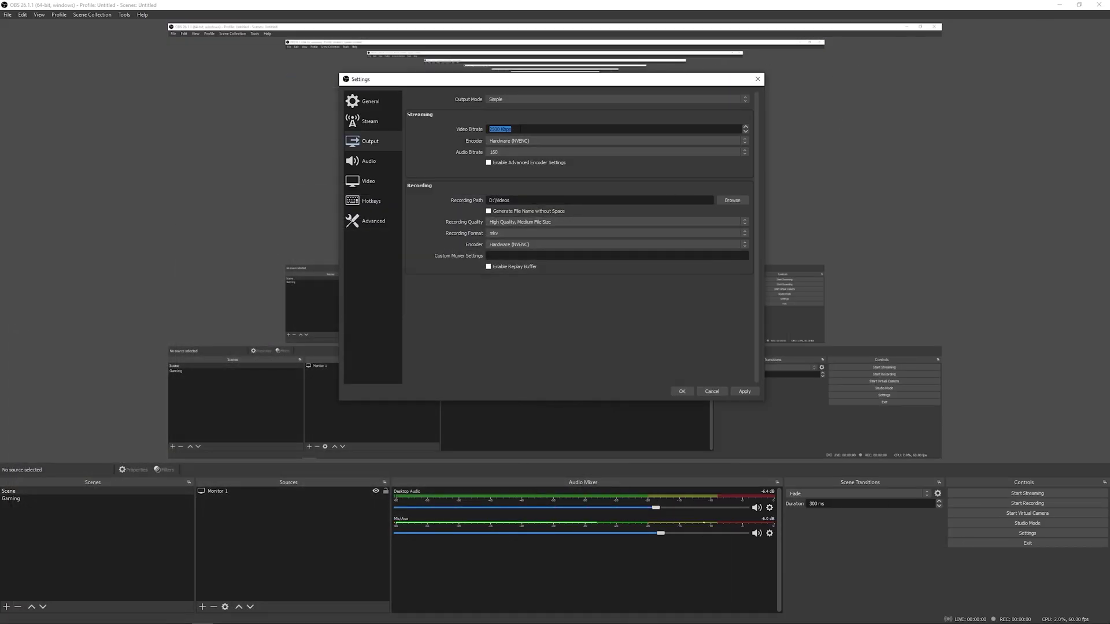
pyautogui.click(473, 132)
pyautogui.write('8000')
pyautogui.click(519, 127)
pyautogui.hotkey('ctrl', 'a')
pyautogui.write('16000')
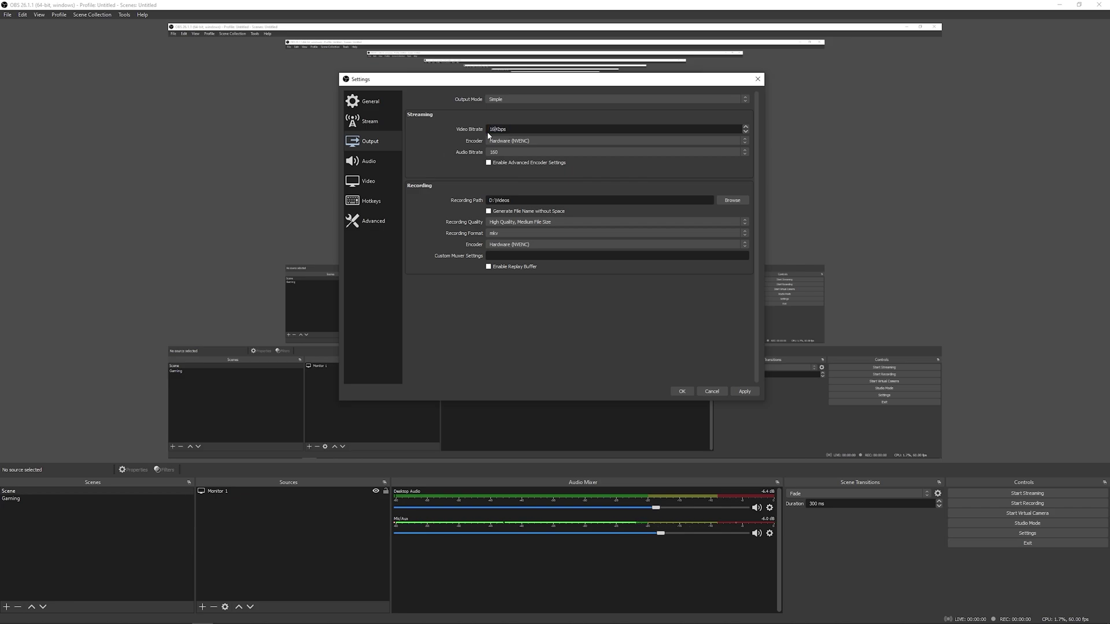